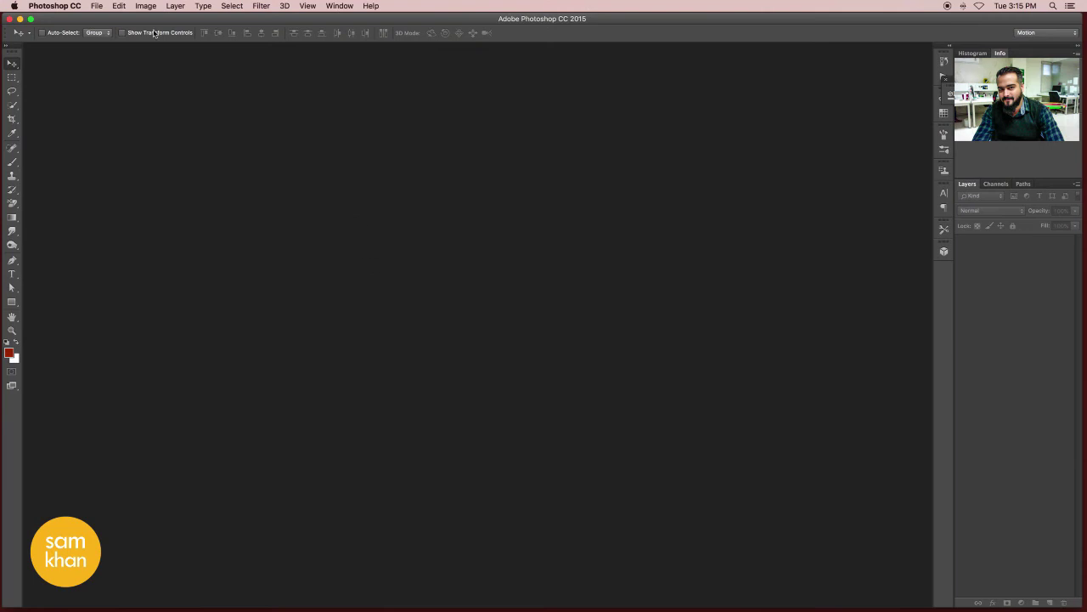
Create a blank white 4096×2304 px document at 72 ppi (Untitled-1).
click(97, 6)
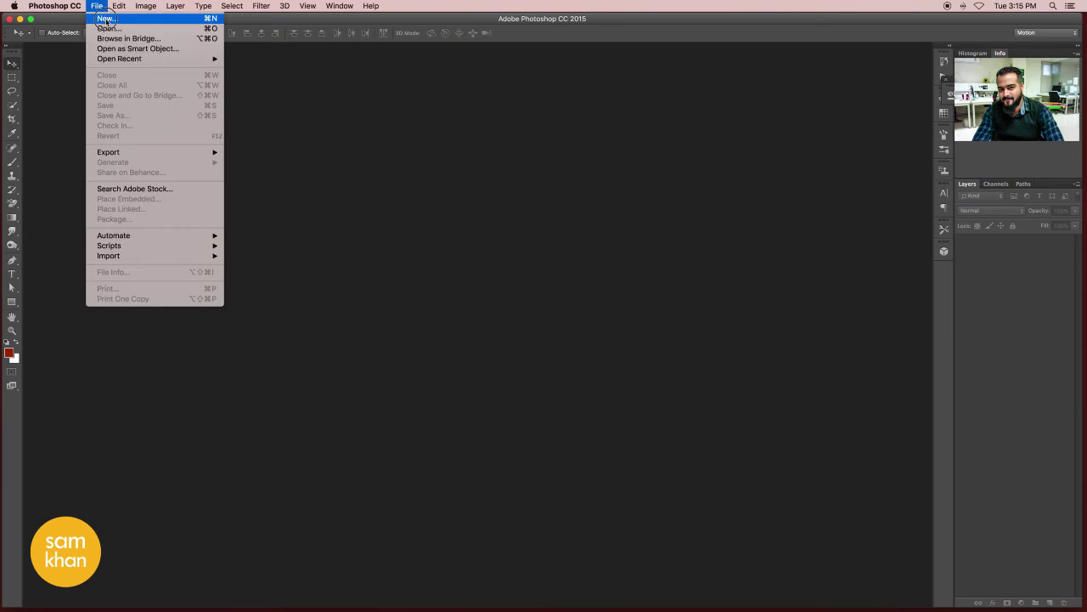
click(103, 23)
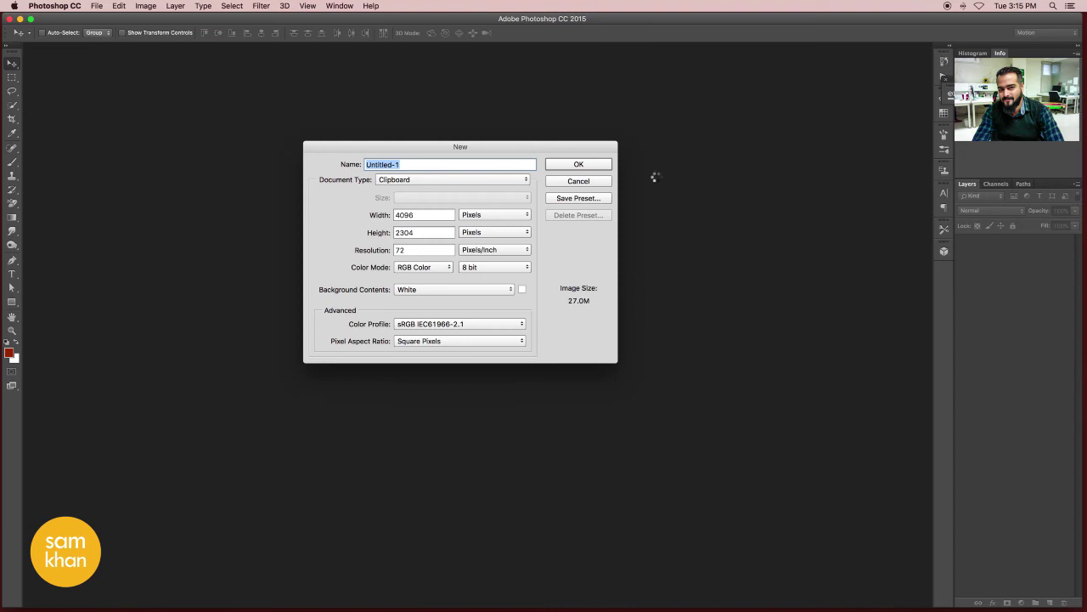
key(Escape)
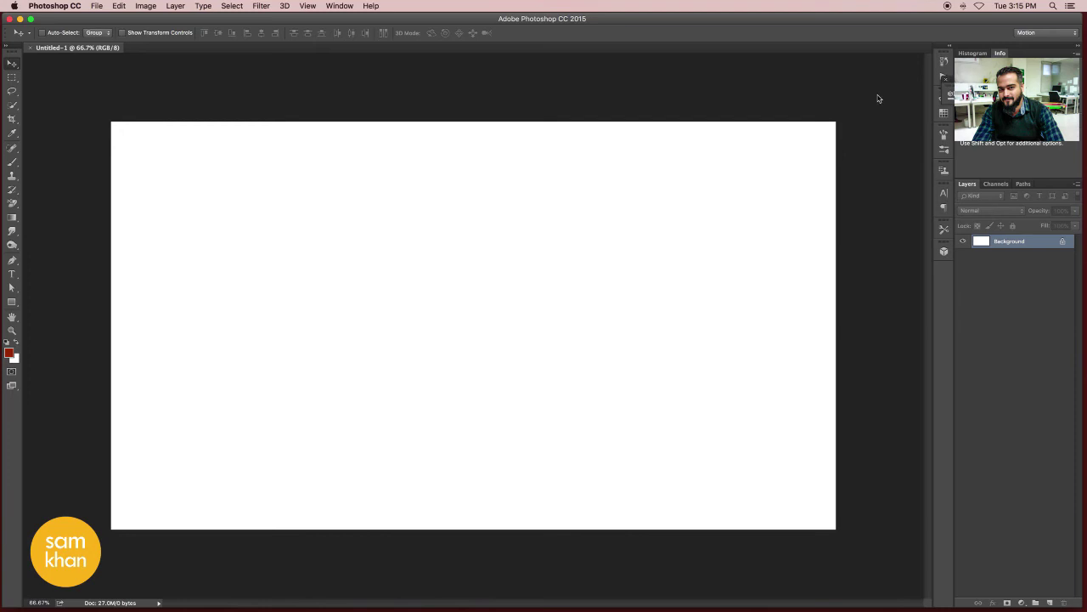
Place Wooden background.jpg as an embedded layer, stretched to fill the whole canvas.
click(97, 6)
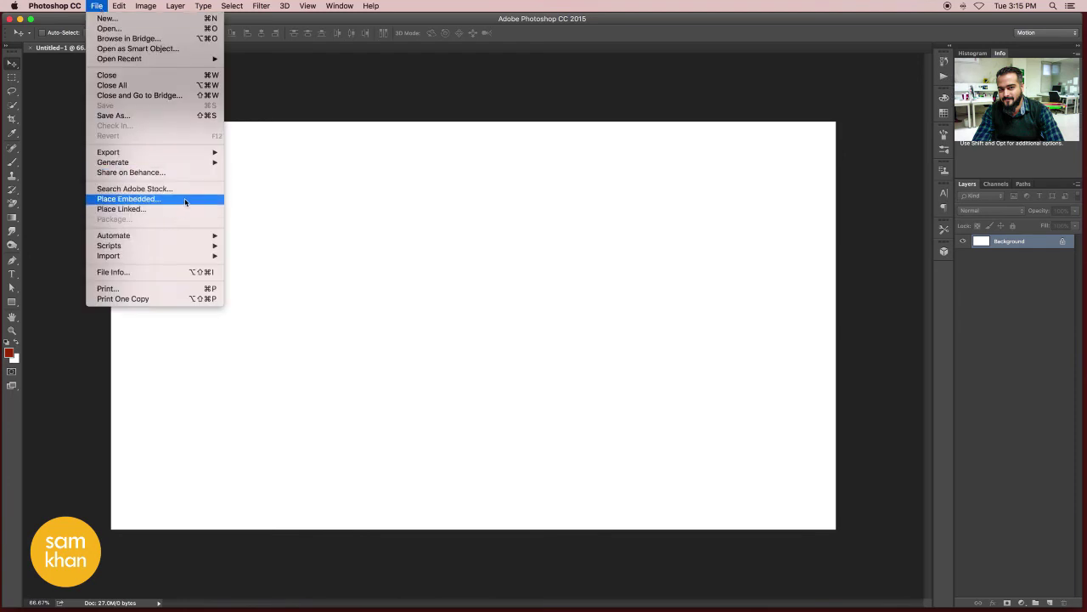
click(184, 201)
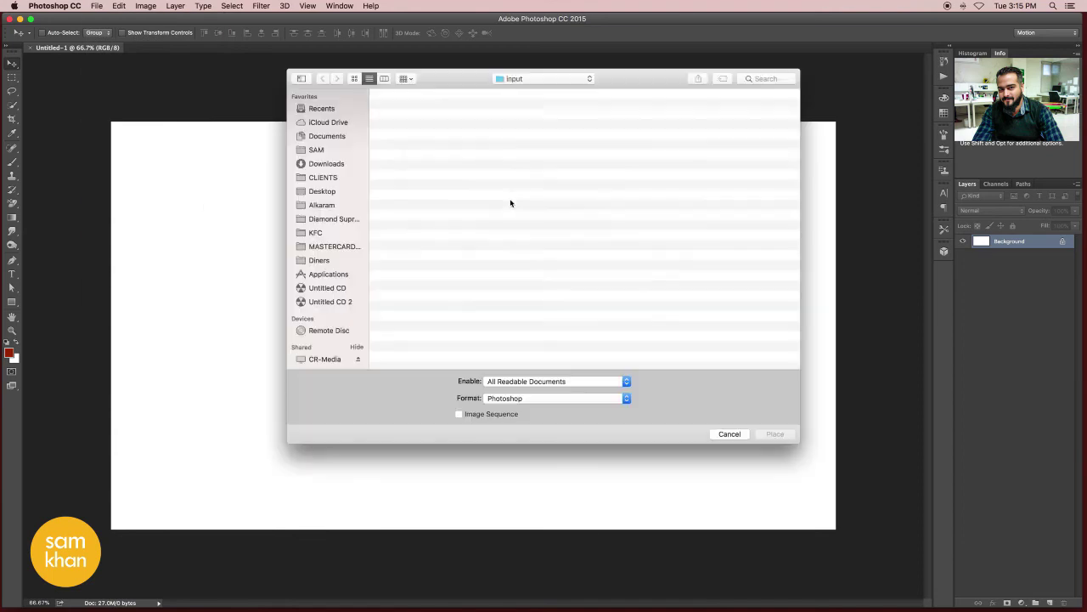
click(443, 129)
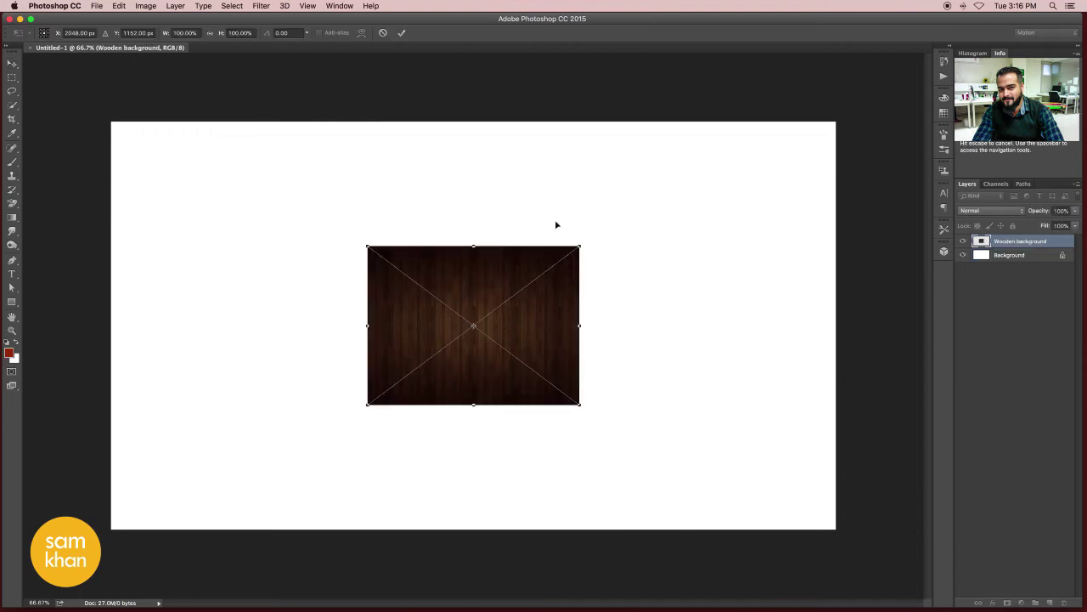
drag(579, 246, 751, 125)
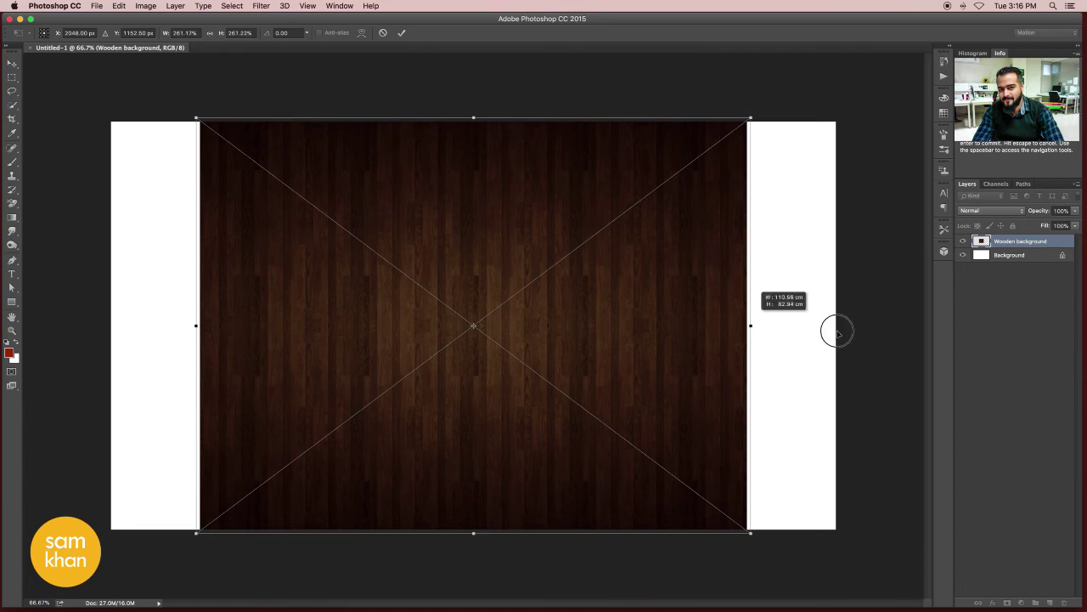
key(Escape)
drag(839, 331, 844, 333)
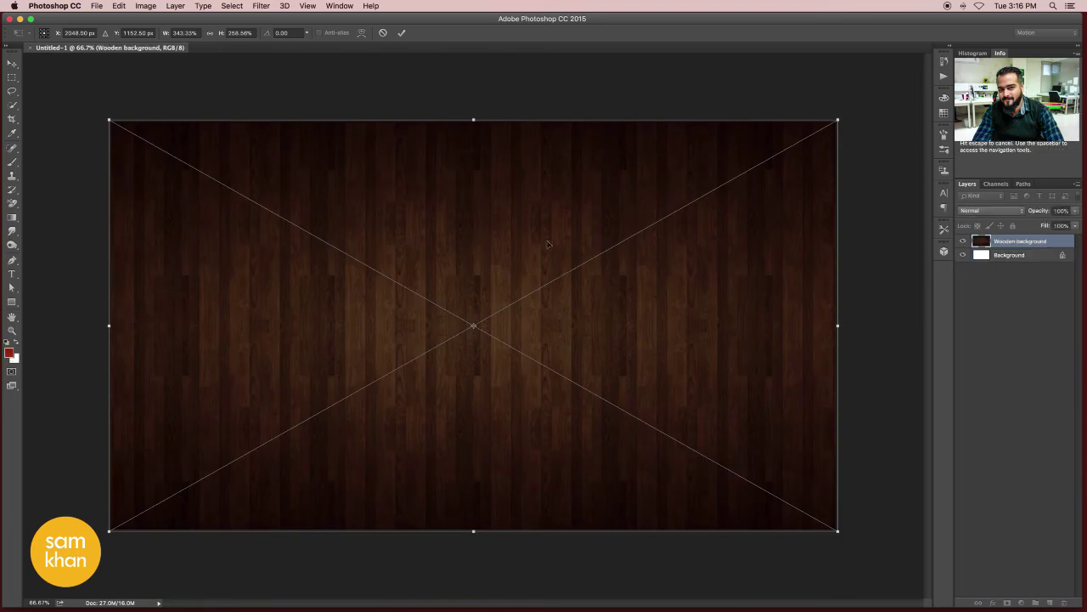
click(401, 32)
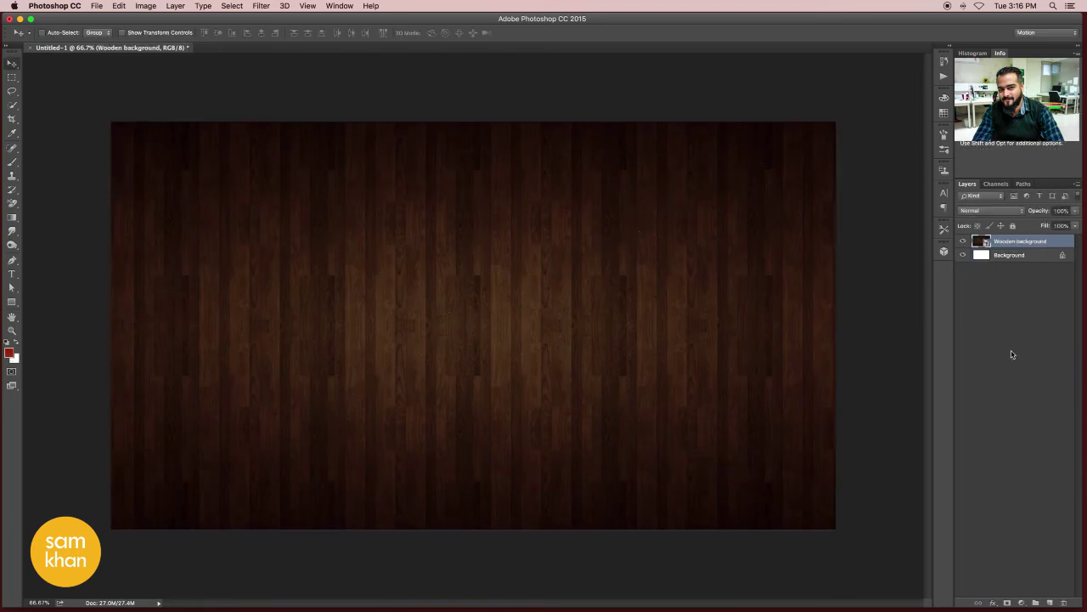
Place Bald.jpg embedded at the canvas centre, enlarged to about 116%.
click(97, 6)
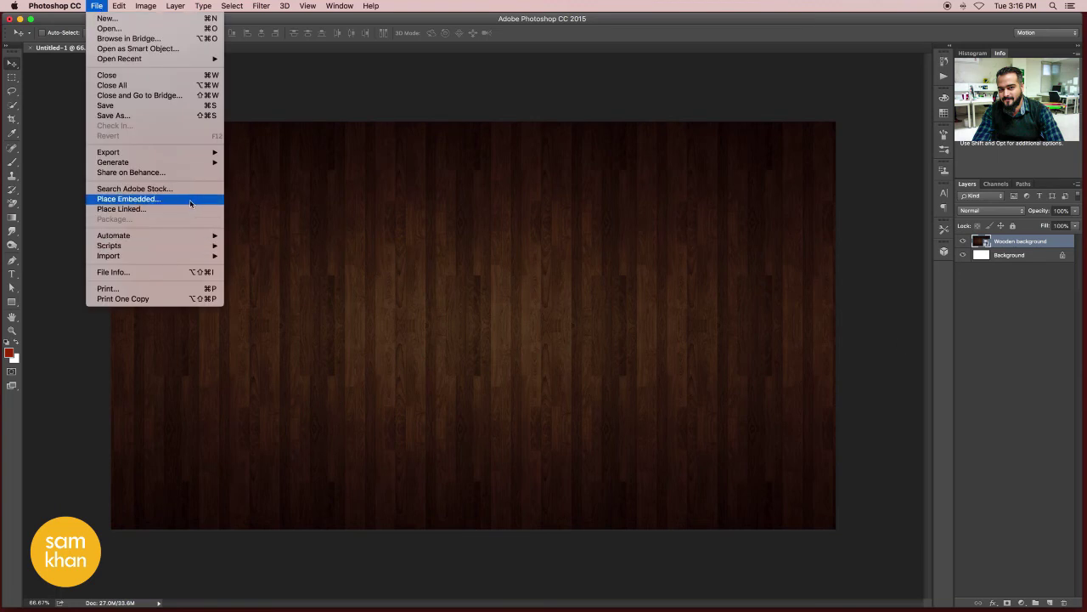
click(364, 231)
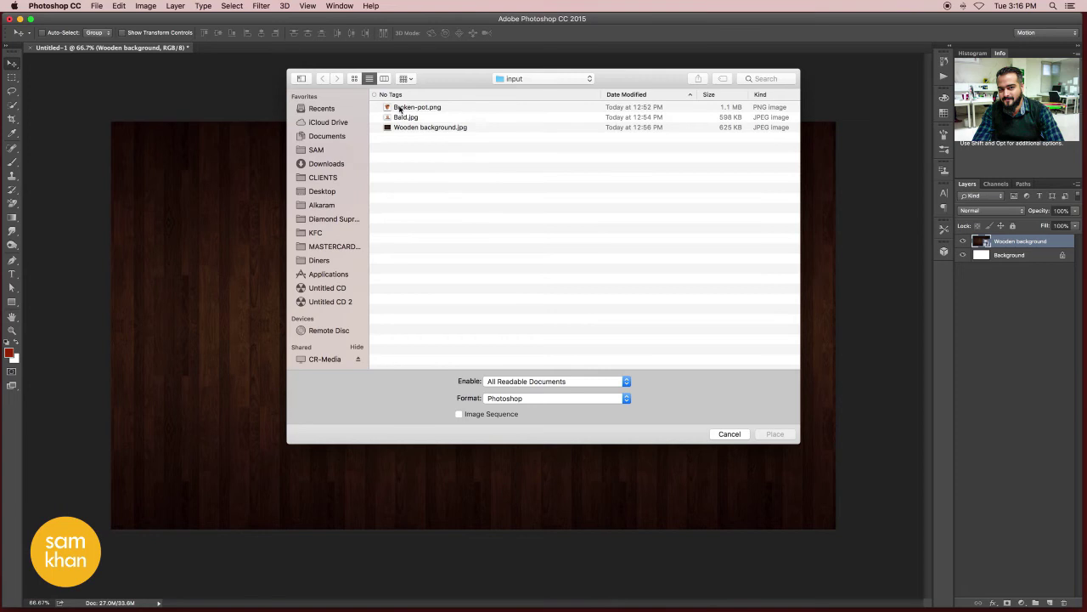
click(408, 119)
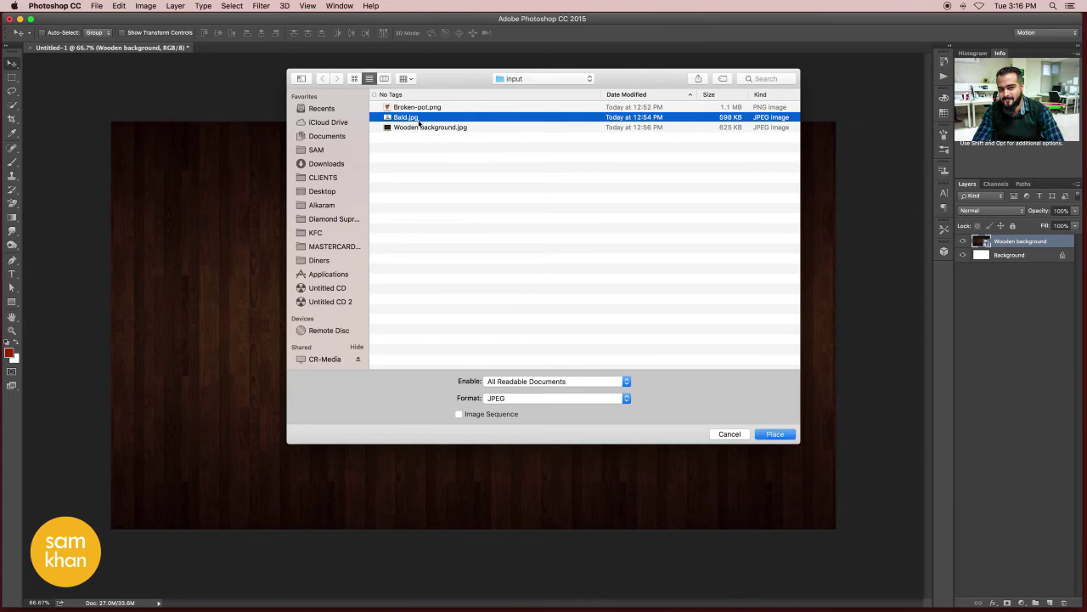
click(774, 434)
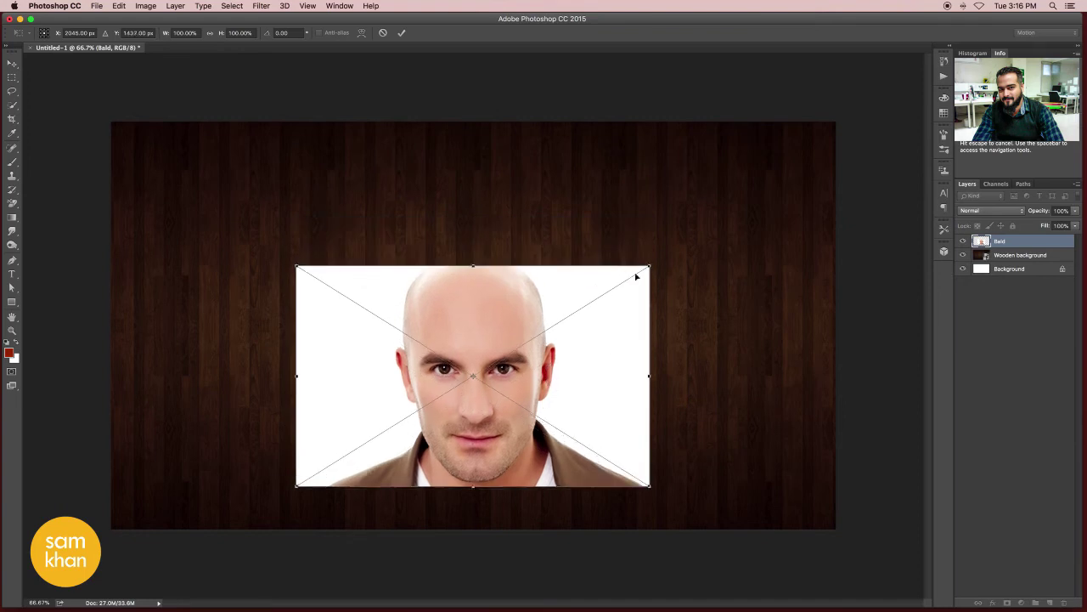
drag(650, 264, 677, 248)
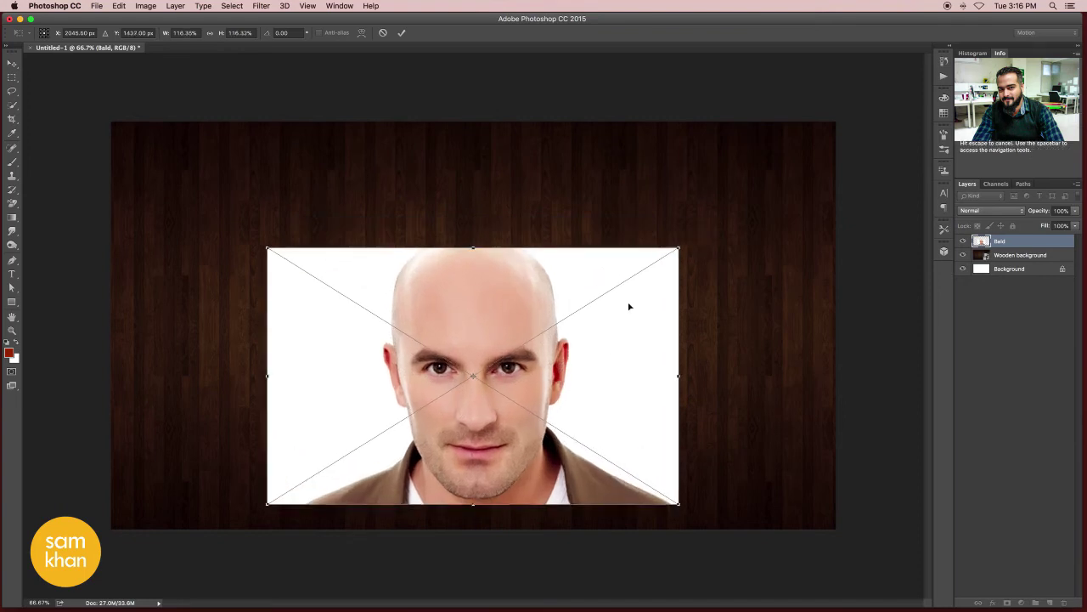
click(401, 33)
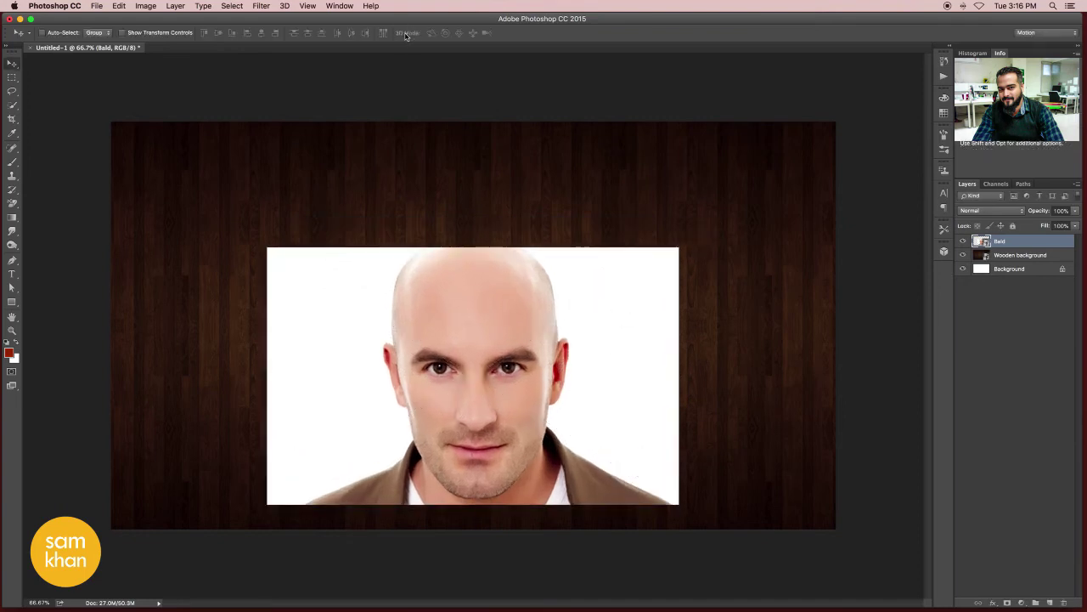
Quick-select the white backdrop around the bald man's head.
click(13, 106)
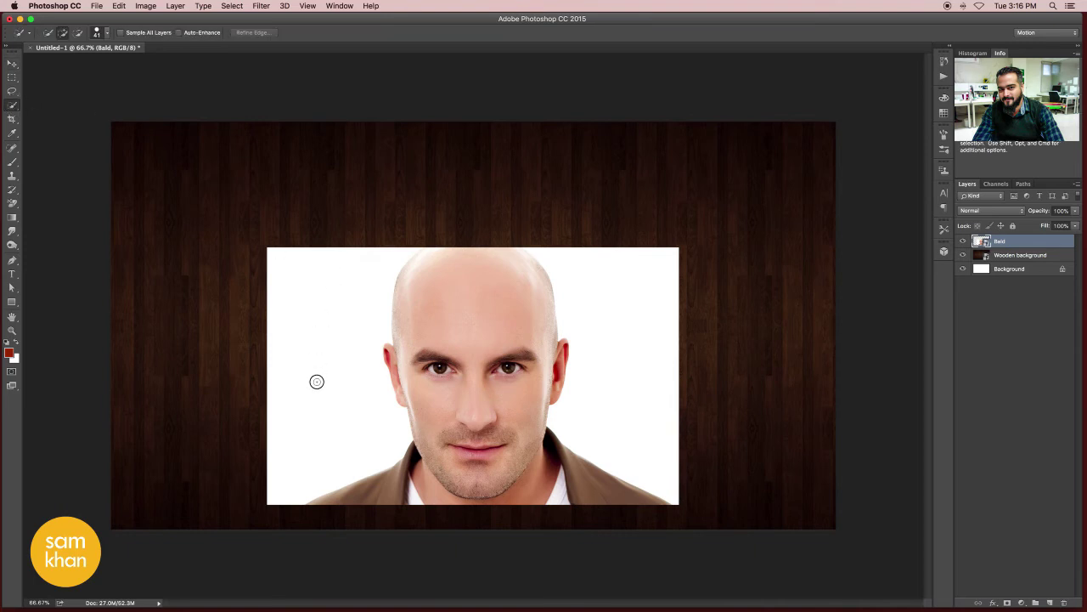
drag(340, 260, 599, 256)
click(357, 255)
key(alt)
Mask the Bald layer from the selection and invert the mask so the backdrop disappears.
click(1007, 603)
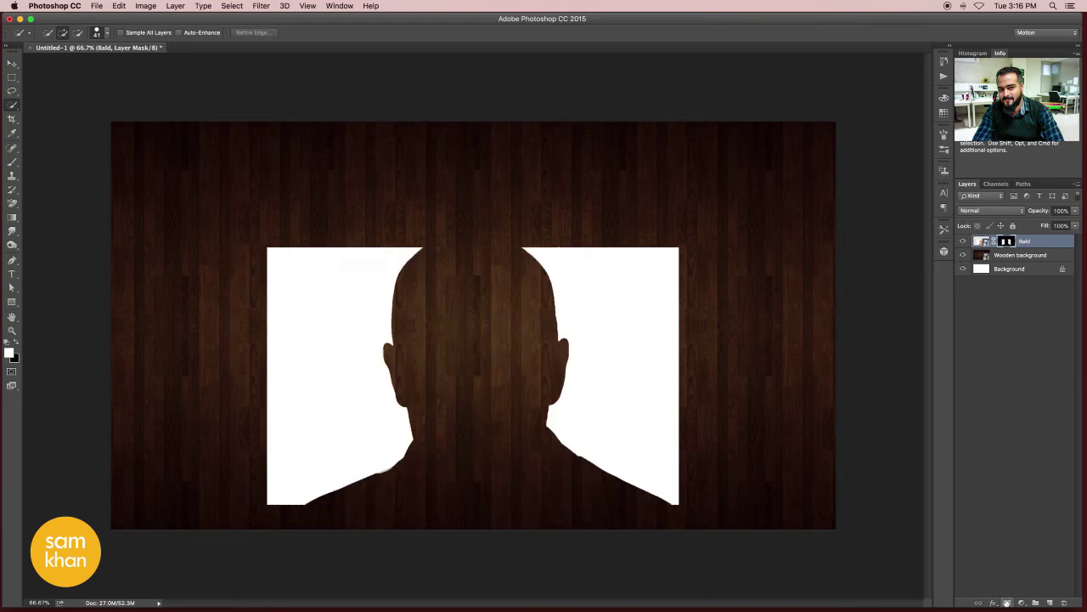
click(11, 64)
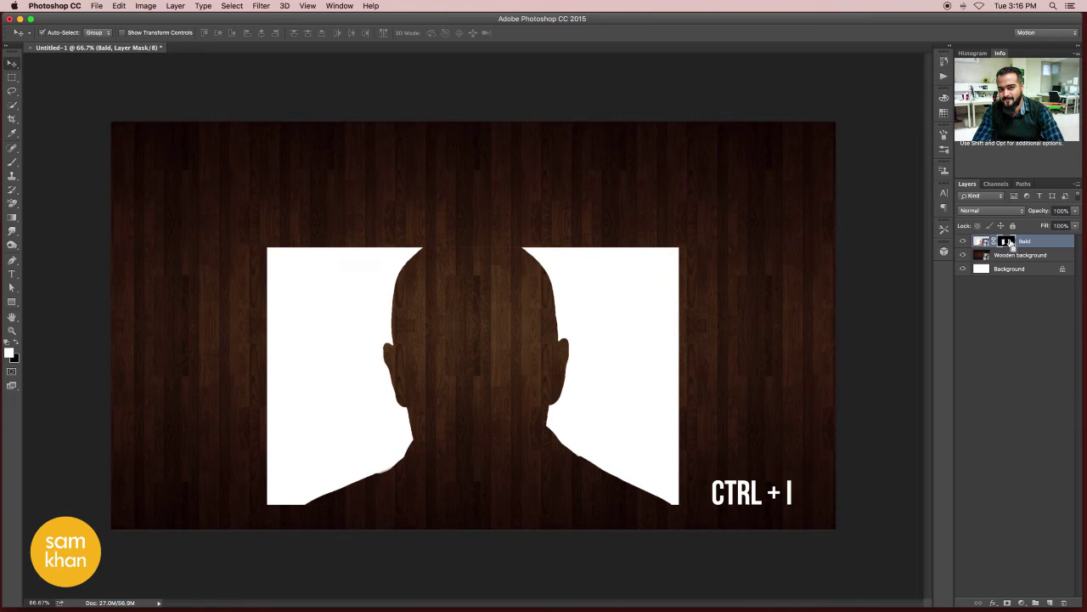
key(ctrl+i)
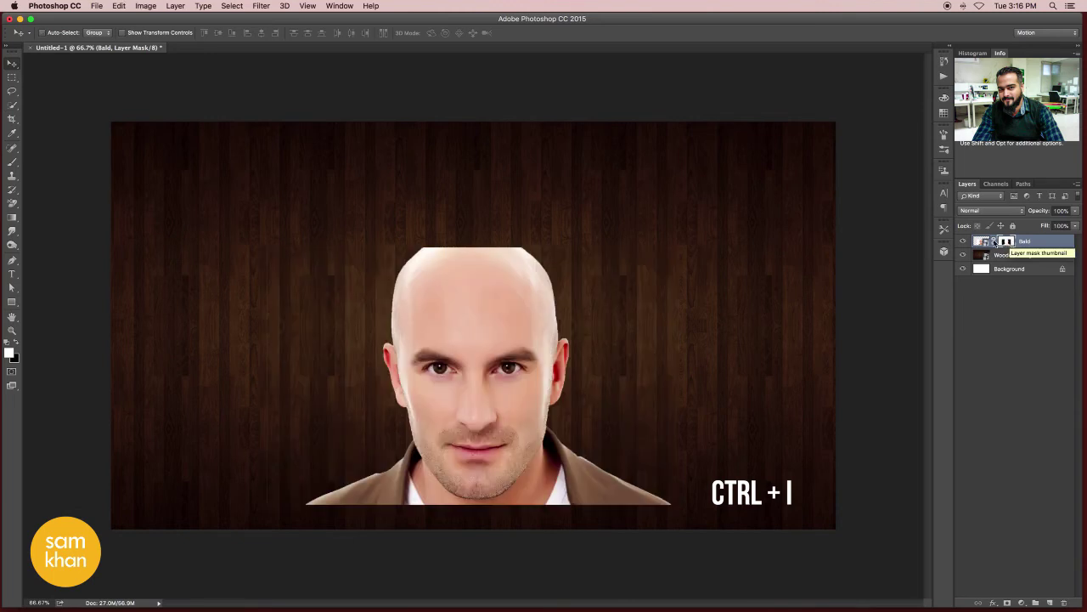
right_click(1008, 243)
click(1050, 248)
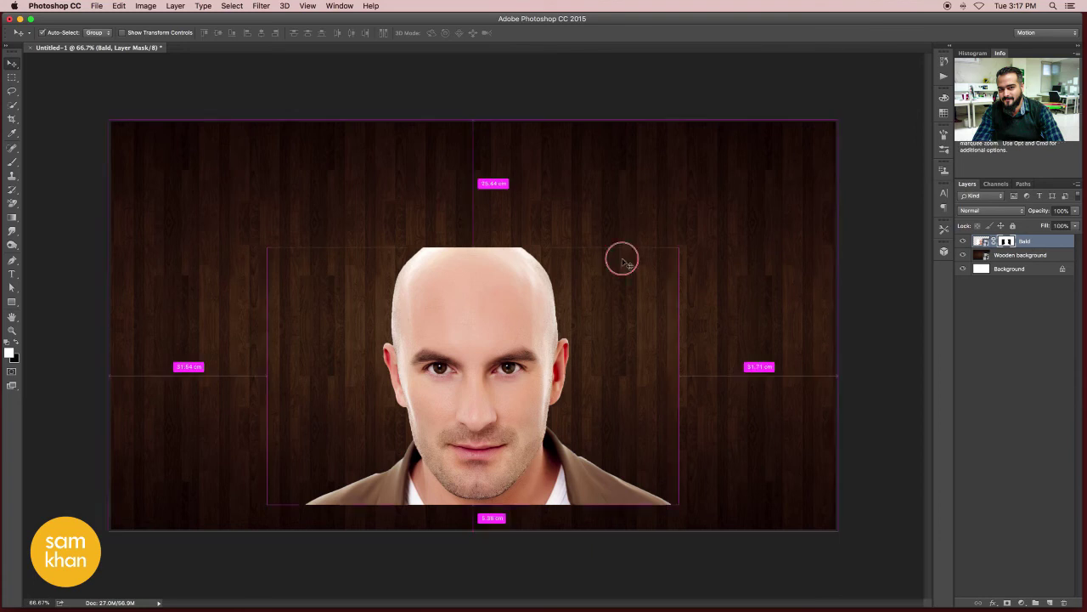
scroll(623, 255, up, 3)
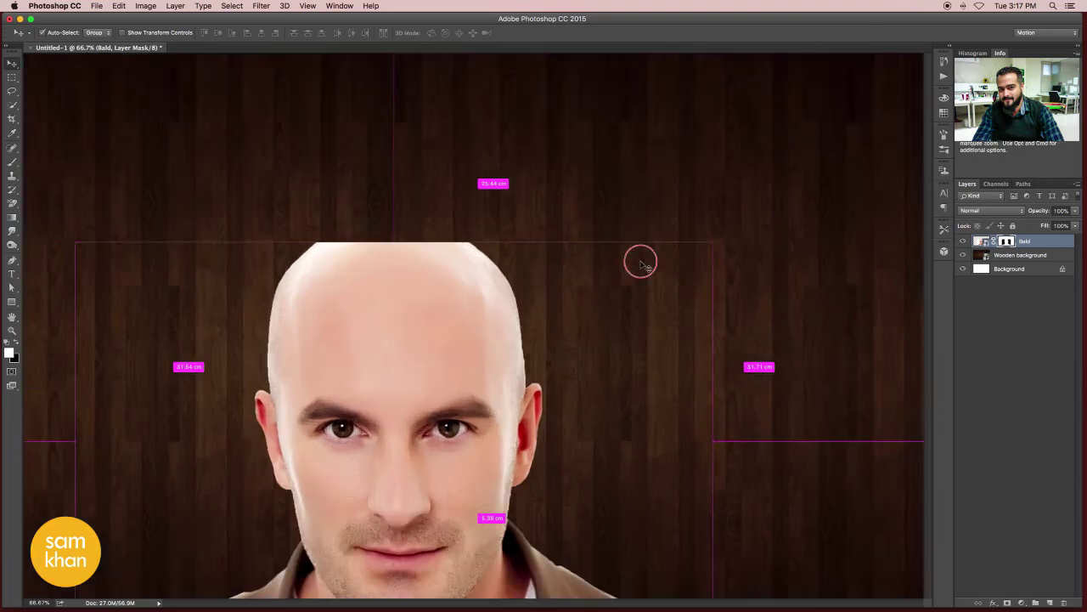
click(12, 162)
drag(621, 247, 308, 246)
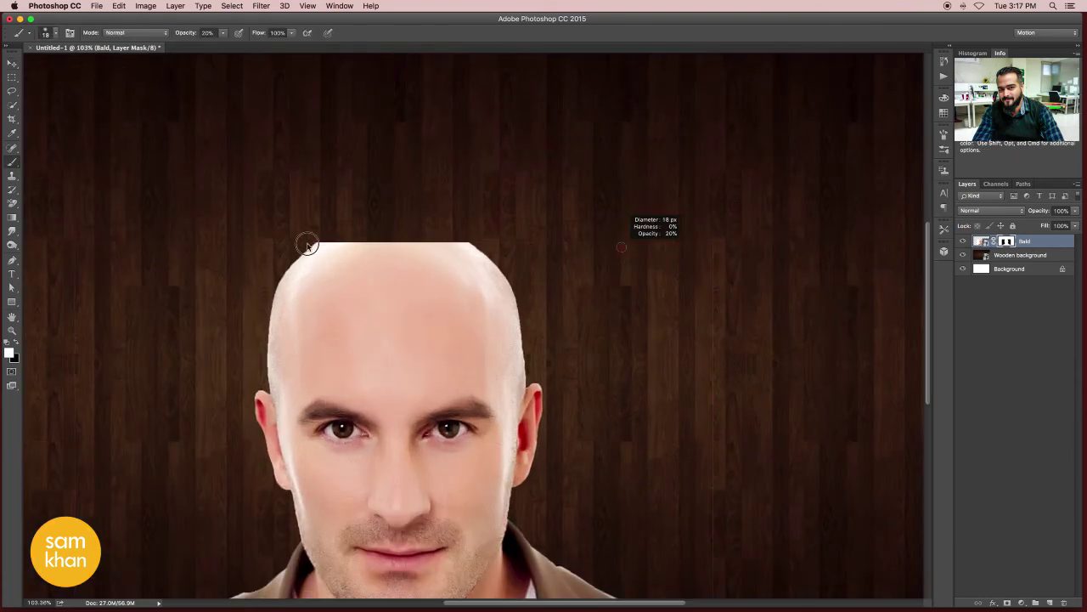
key(0)
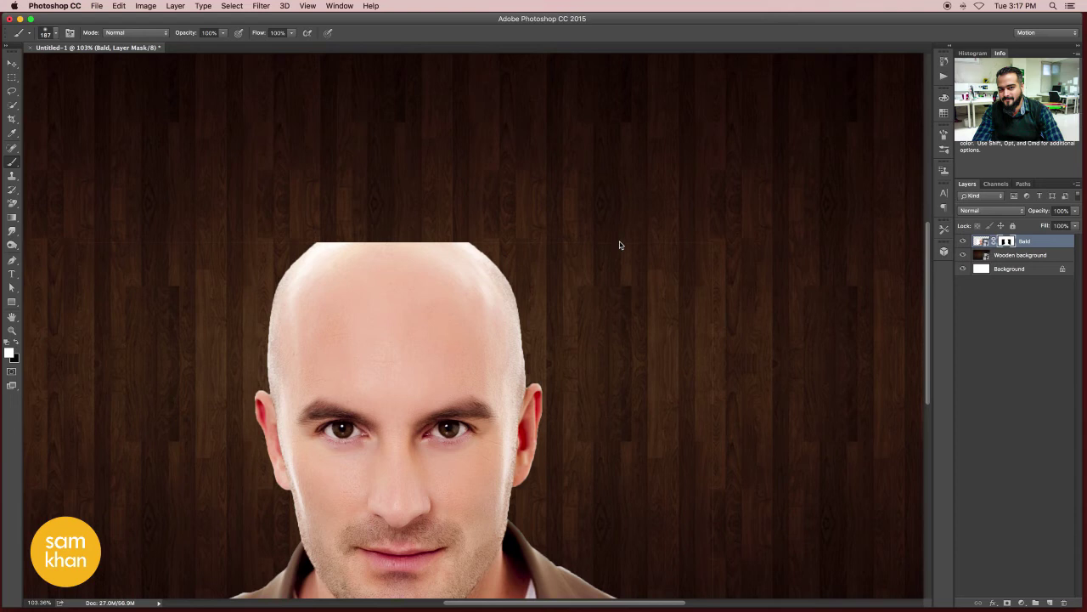
drag(514, 251, 597, 247)
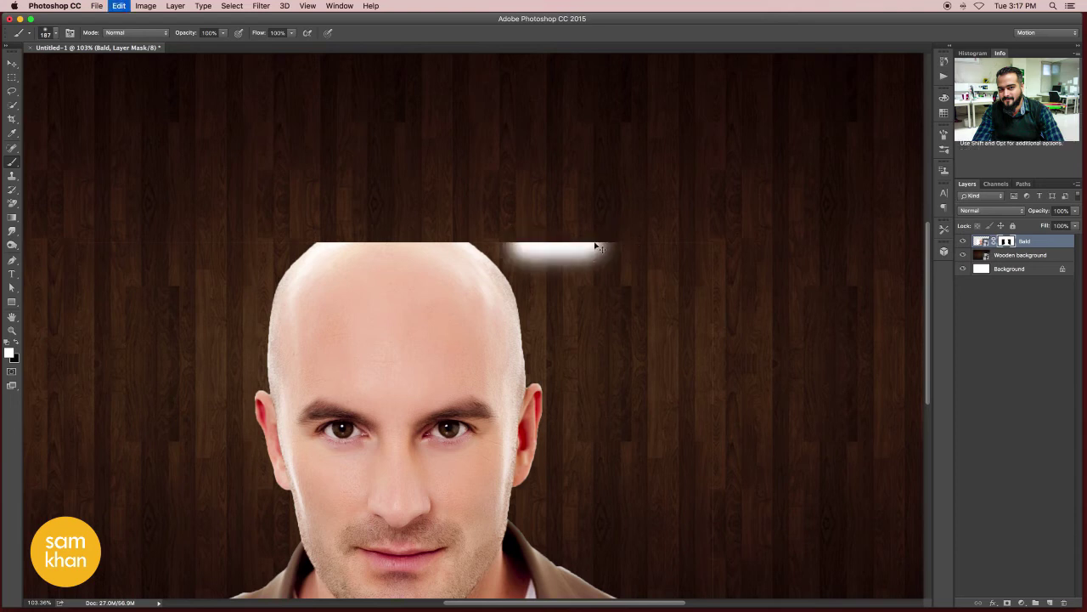
key(ctrl+z)
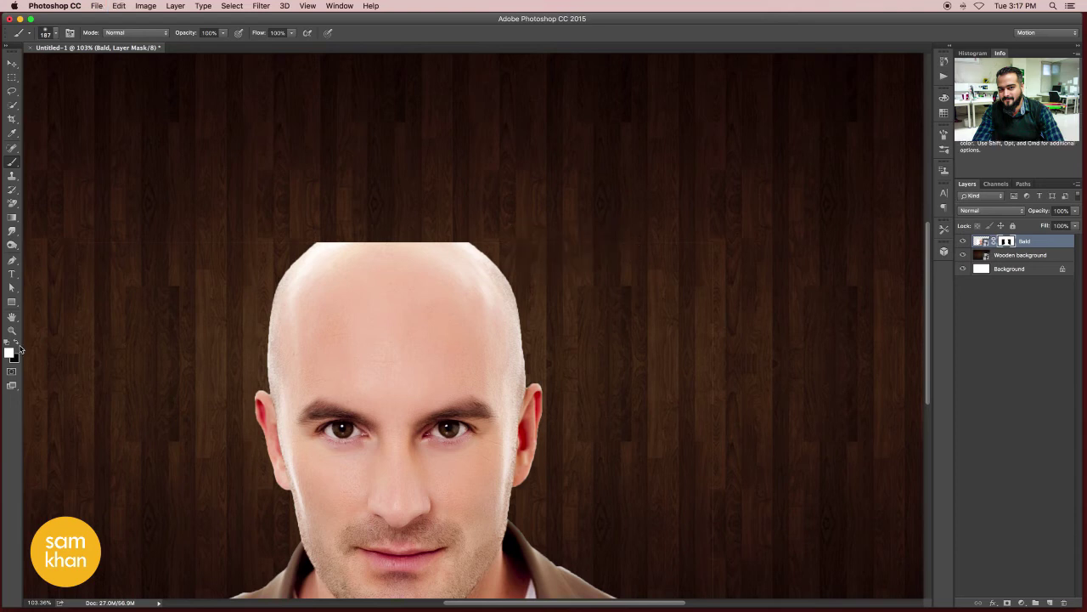
key(x)
scroll(594, 150, down, 3)
scroll(587, 114, left, 4)
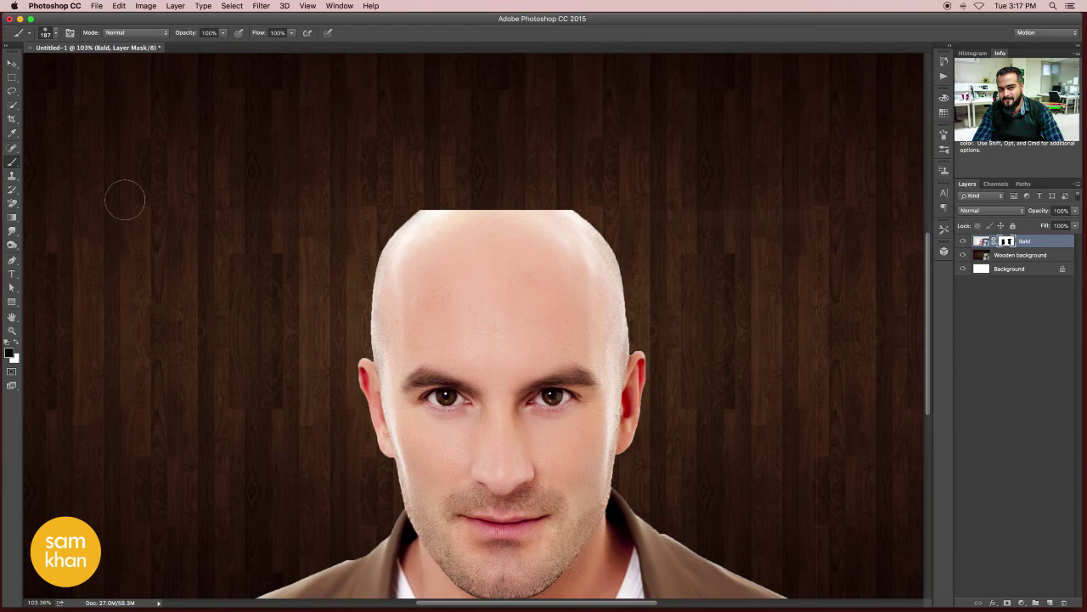
key(space)
drag(255, 285, 338, 253)
Scale the Bald layer from its centre to about 132% and raise it slightly.
key(v)
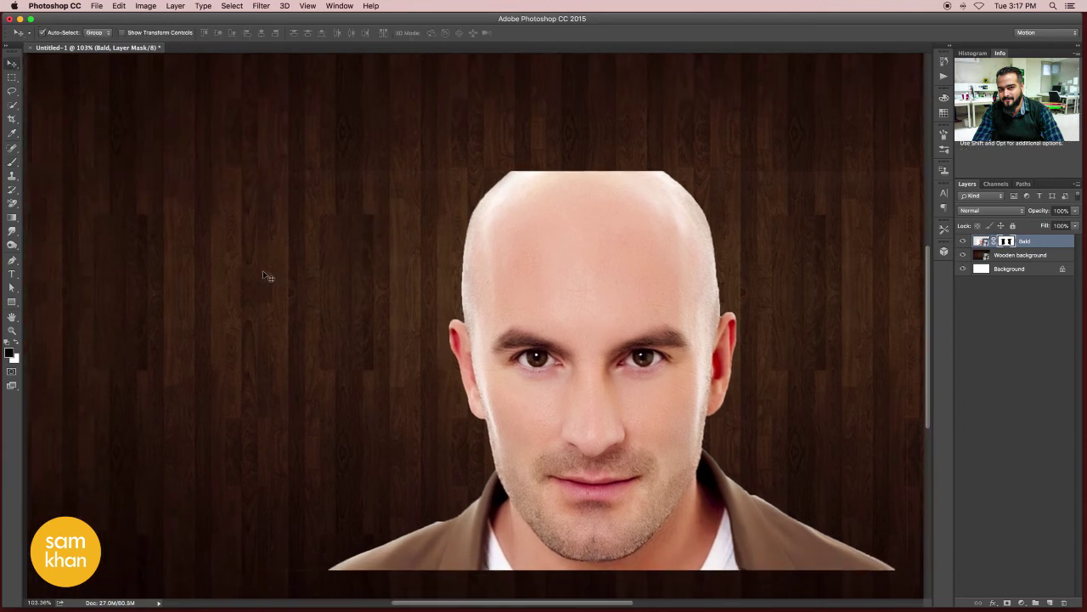
key(super+0)
key(super+t)
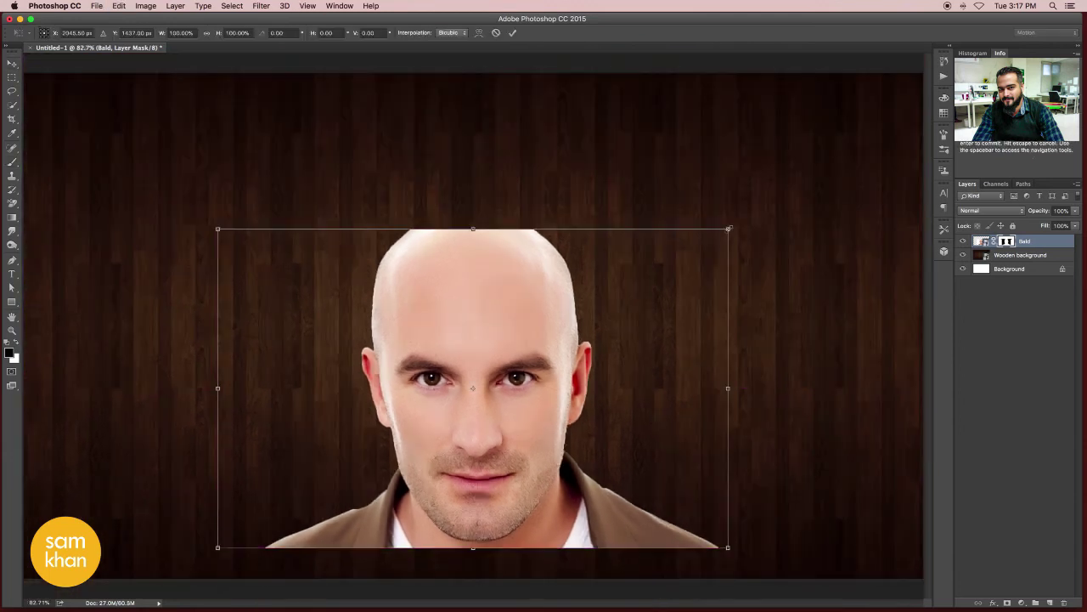
drag(741, 222, 775, 197)
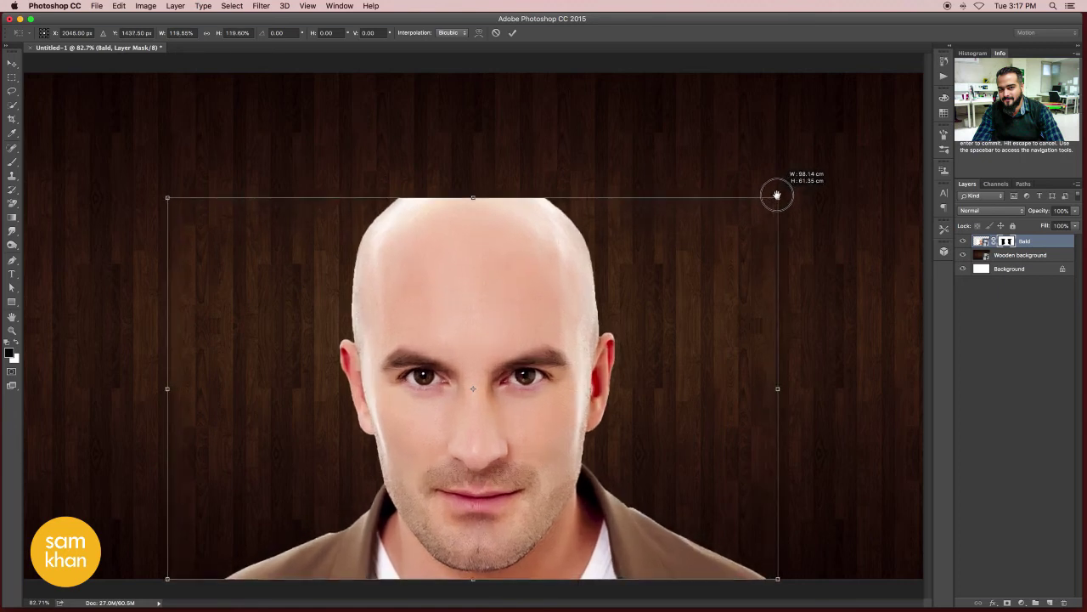
scroll(518, 283, down, 3)
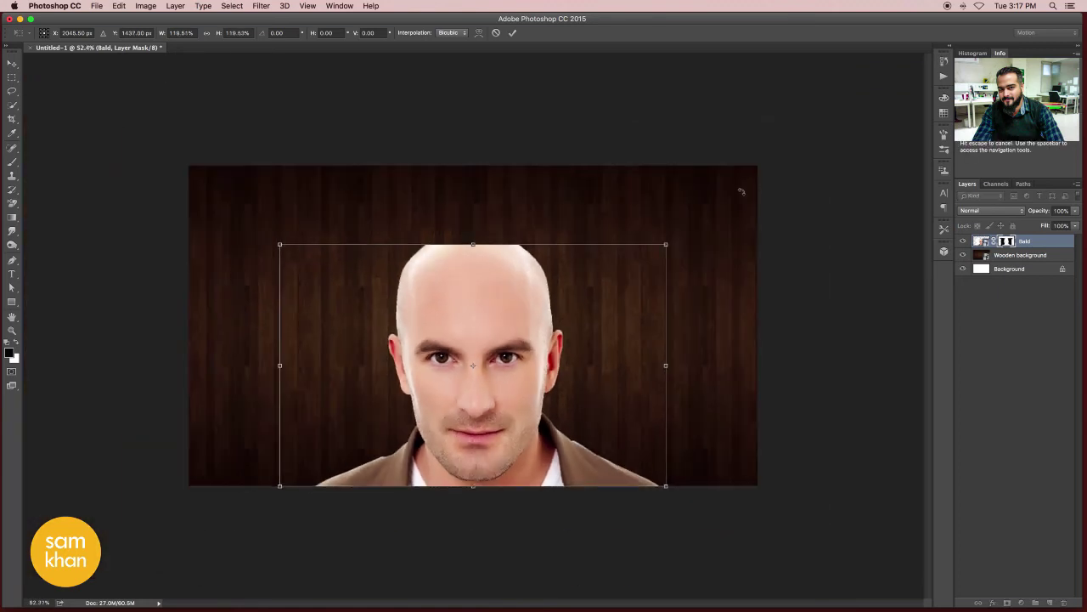
drag(671, 239, 691, 236)
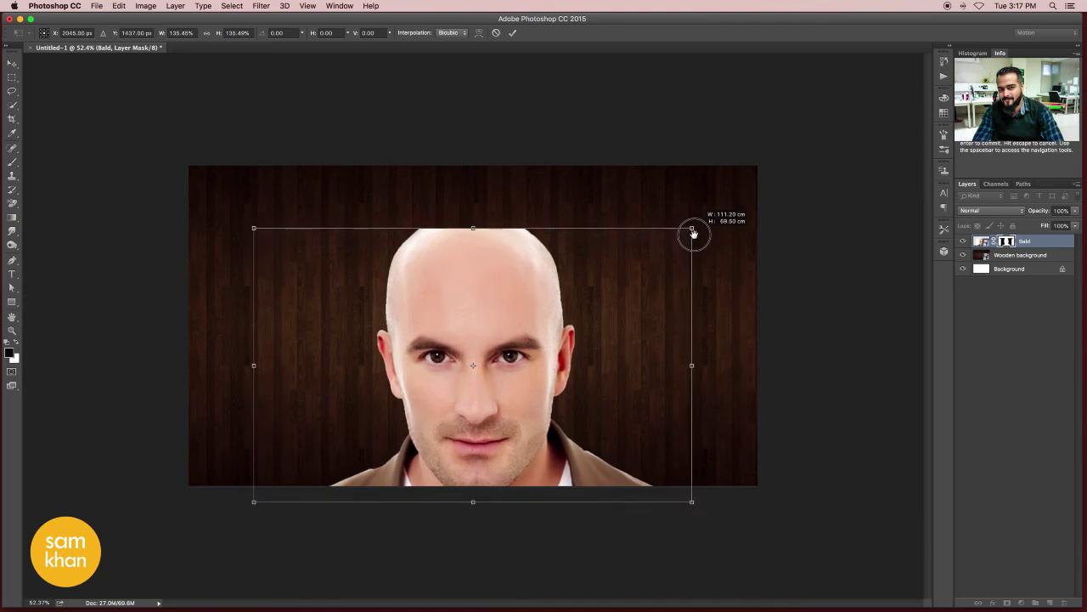
drag(577, 308, 577, 296)
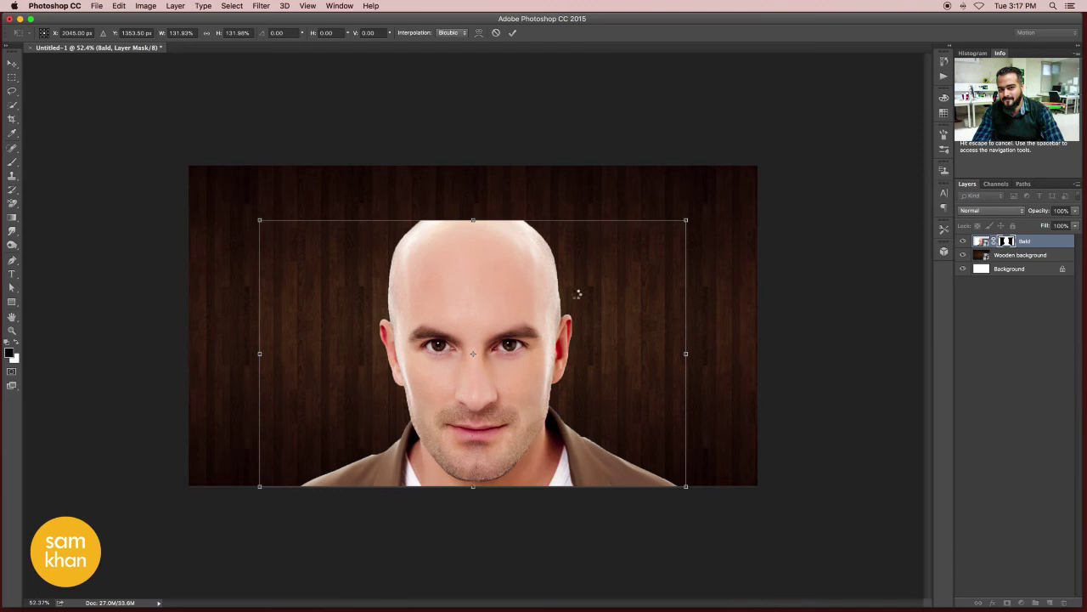
key(Return)
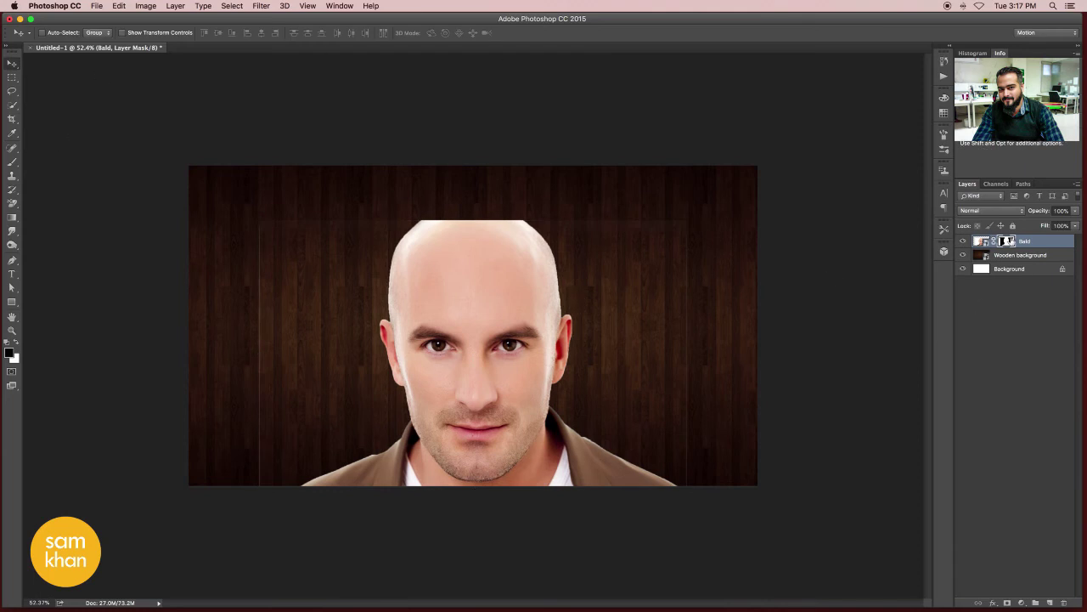
Nudge the Bald portrait slightly with the Move tool.
key(b)
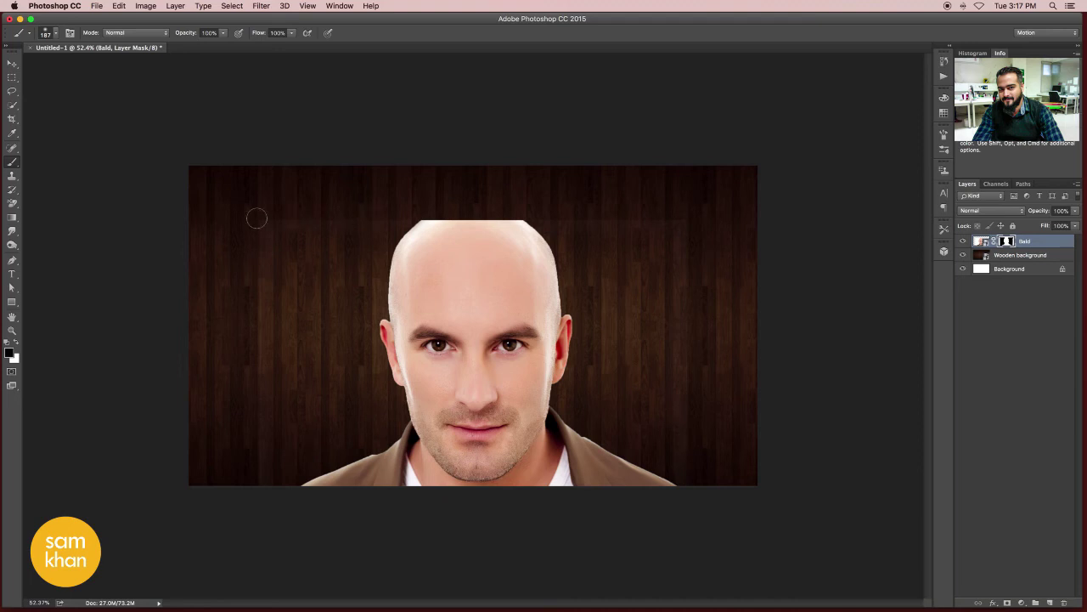
click(11, 62)
mouse_move(535, 374)
mouse_down()
mouse_move(613, 378)
mouse_move(532, 381)
mouse_up()
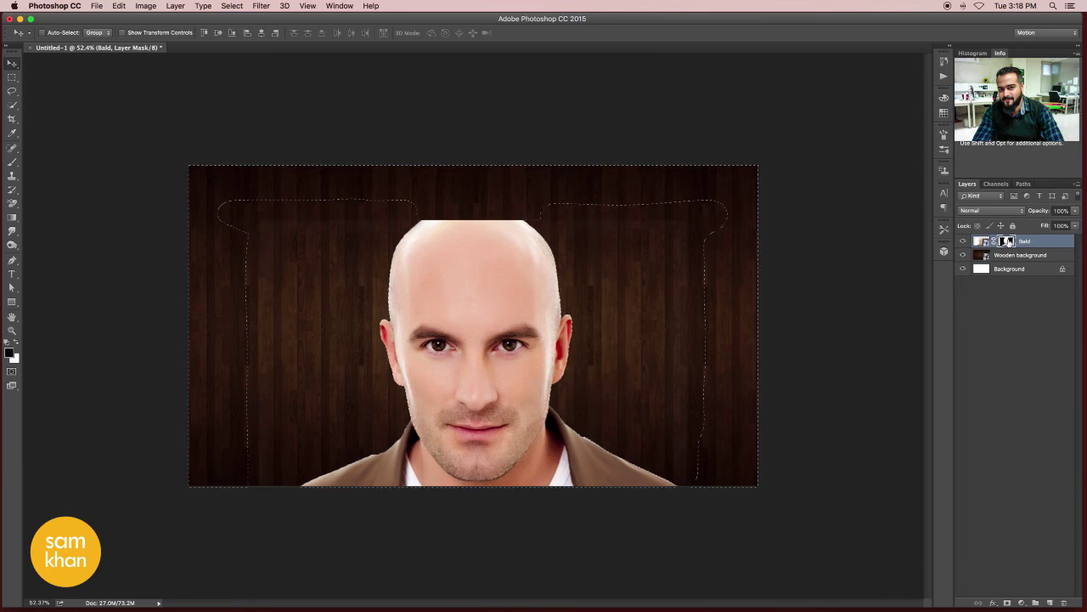
Fill the loaded Bald mask selection and its inverse to erase the rectangular edge.
ctrl+click(1008, 241)
key(x)
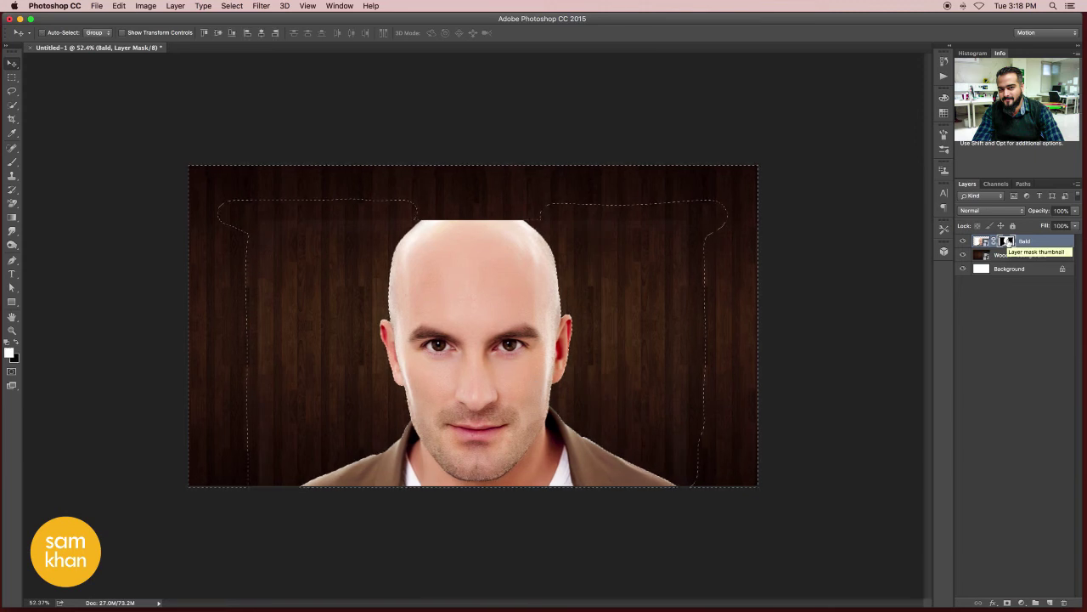
key(BackSpace)
key(alt+BackSpace)
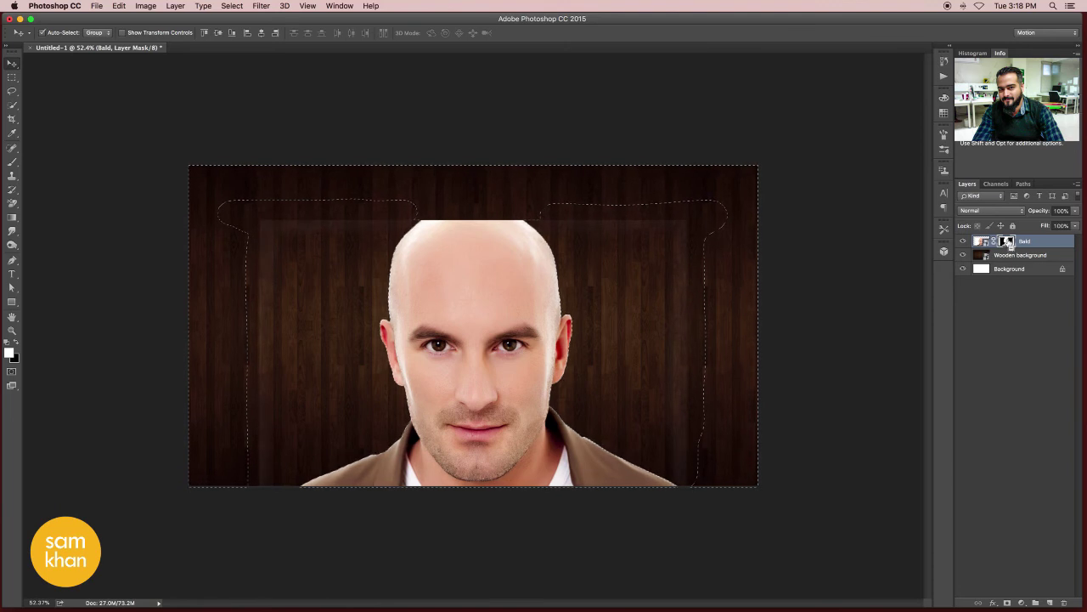
key(super+shift+i)
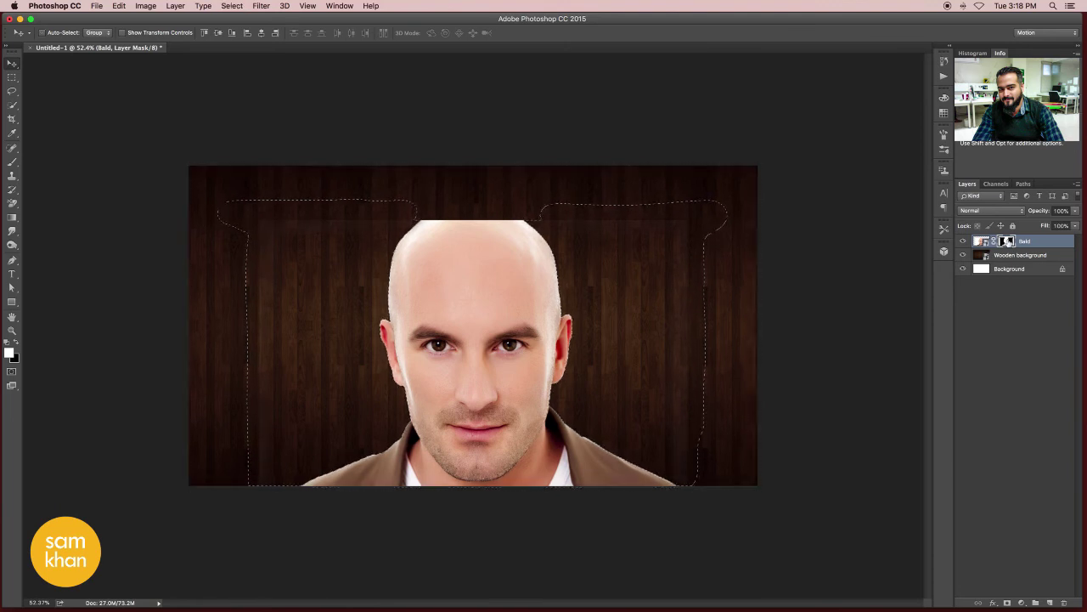
key(BackSpace)
key(super+d)
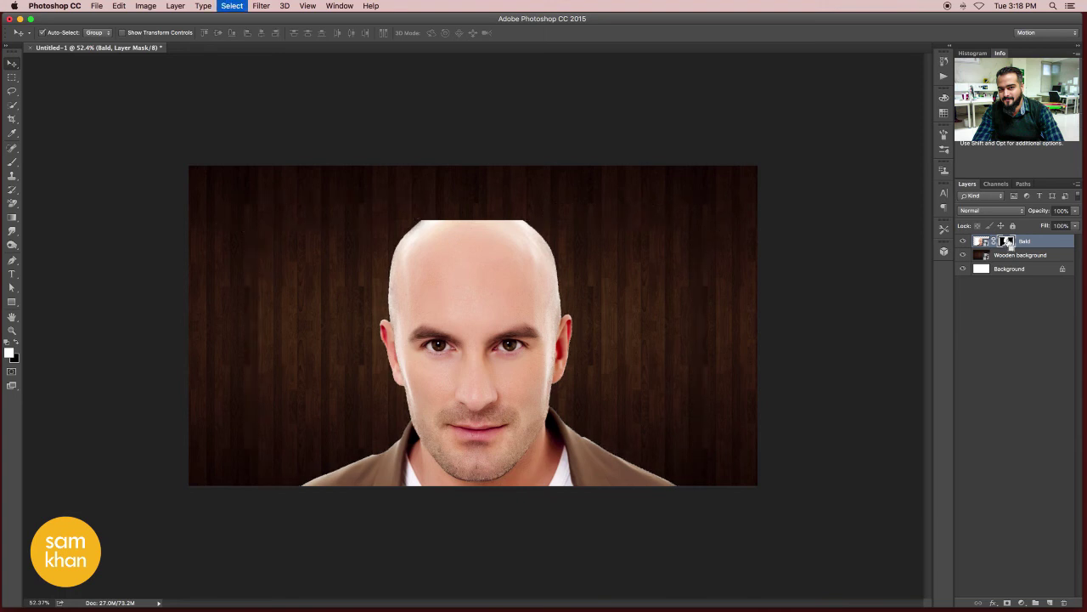
Place Broken-pot.png embedded and move and enlarge it roughly onto the man's head.
click(150, 7)
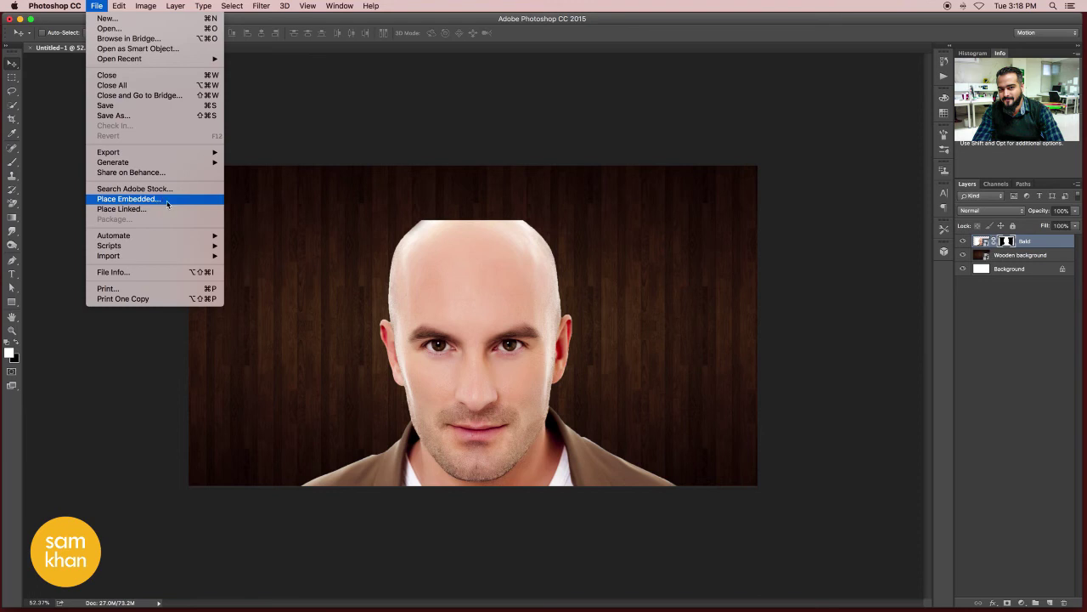
click(168, 202)
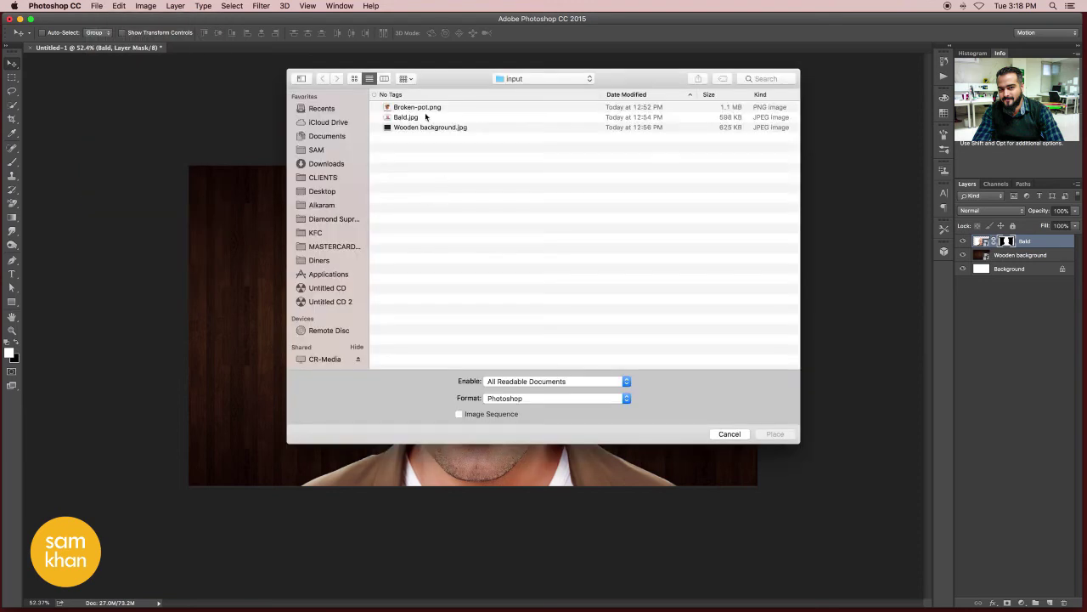
click(424, 107)
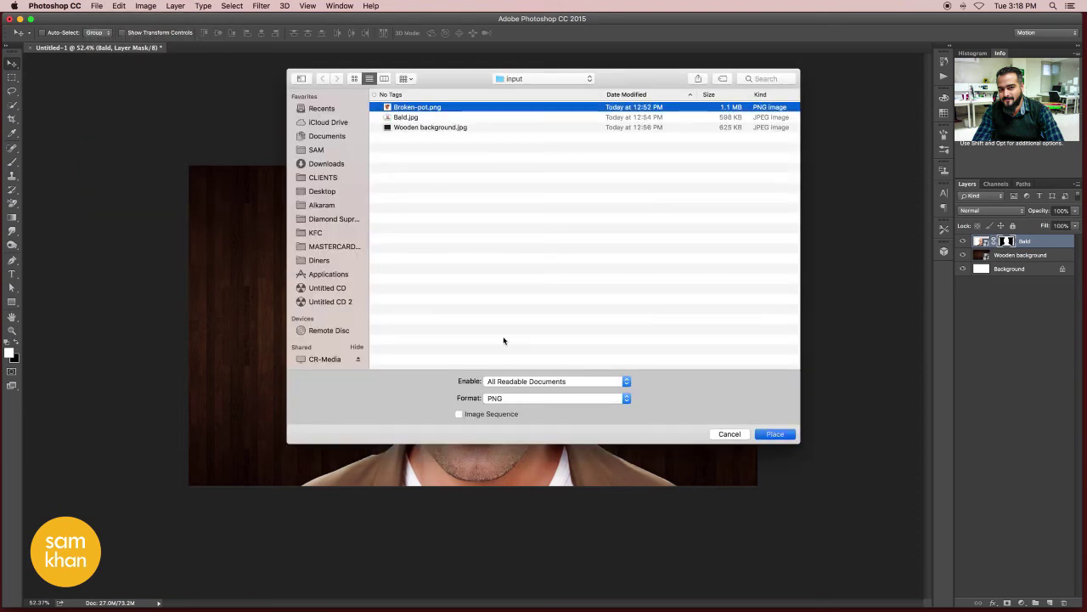
key(Return)
drag(517, 296, 508, 267)
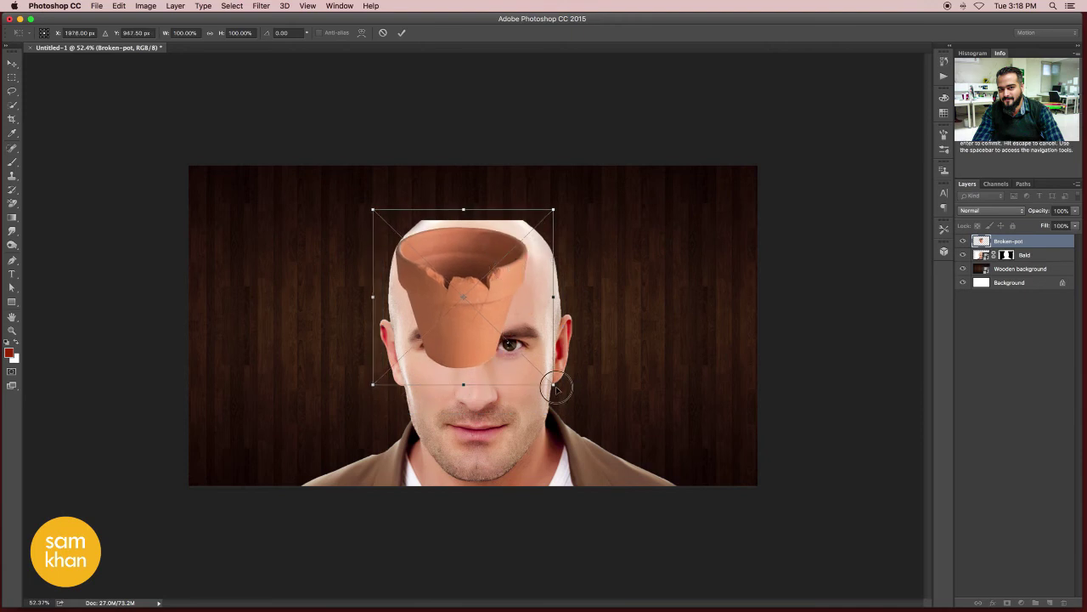
drag(555, 384, 587, 416)
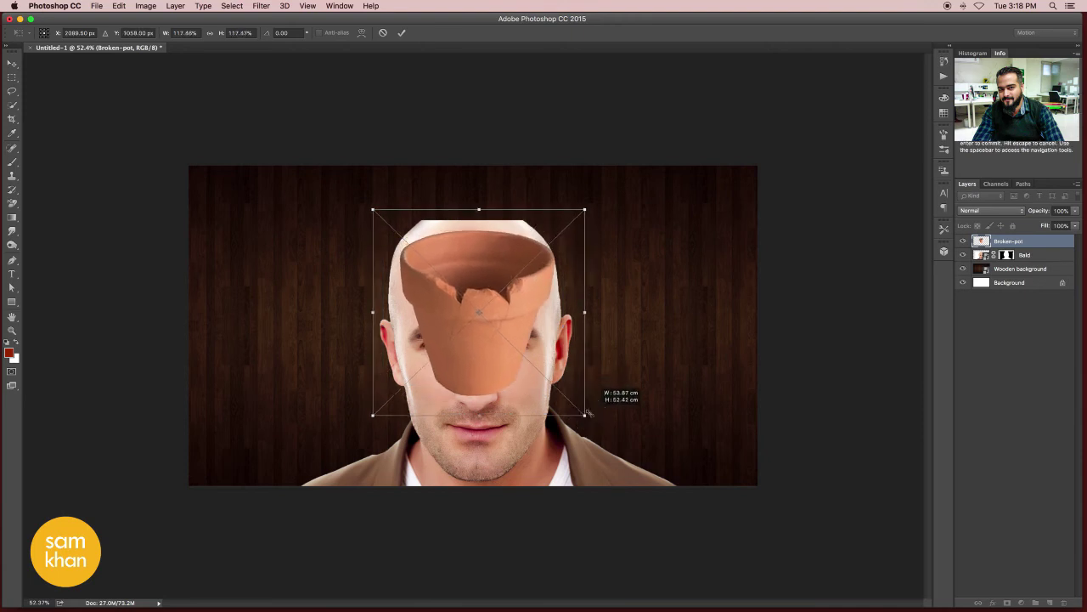
drag(372, 209, 368, 205)
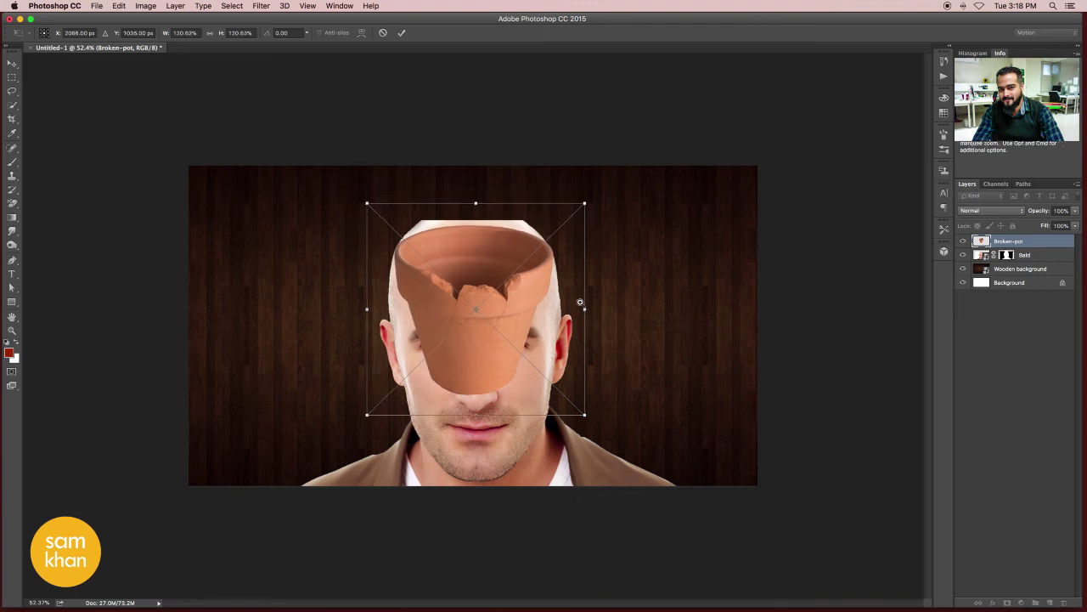
Fine-tune the pot to about 117% over the forehead and commit the transform.
scroll(577, 303, up, 3)
scroll(616, 318, up, 5)
scroll(616, 317, left, 5)
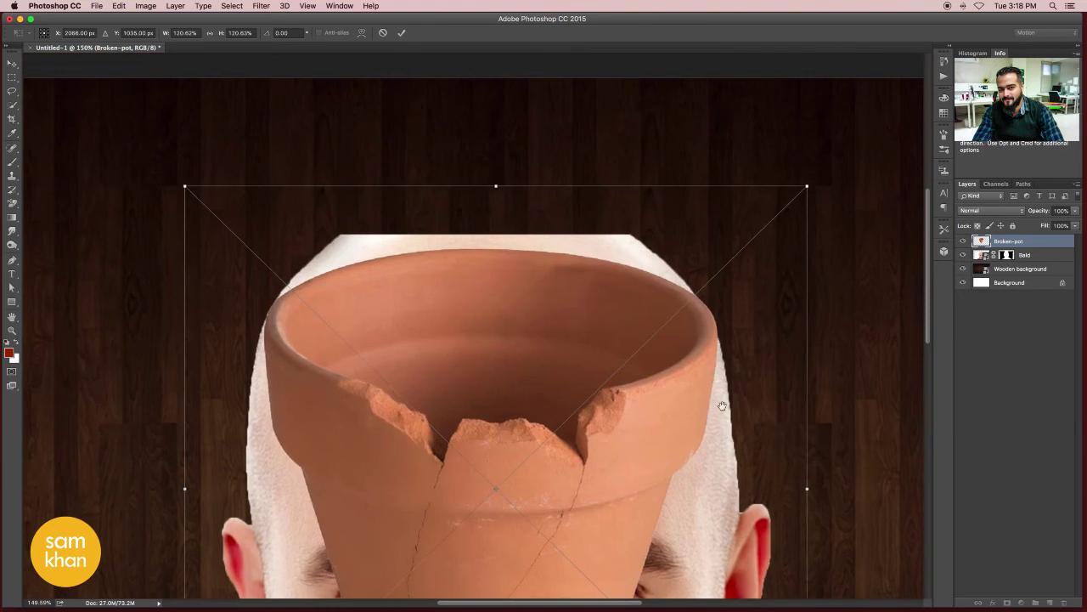
drag(668, 369, 670, 372)
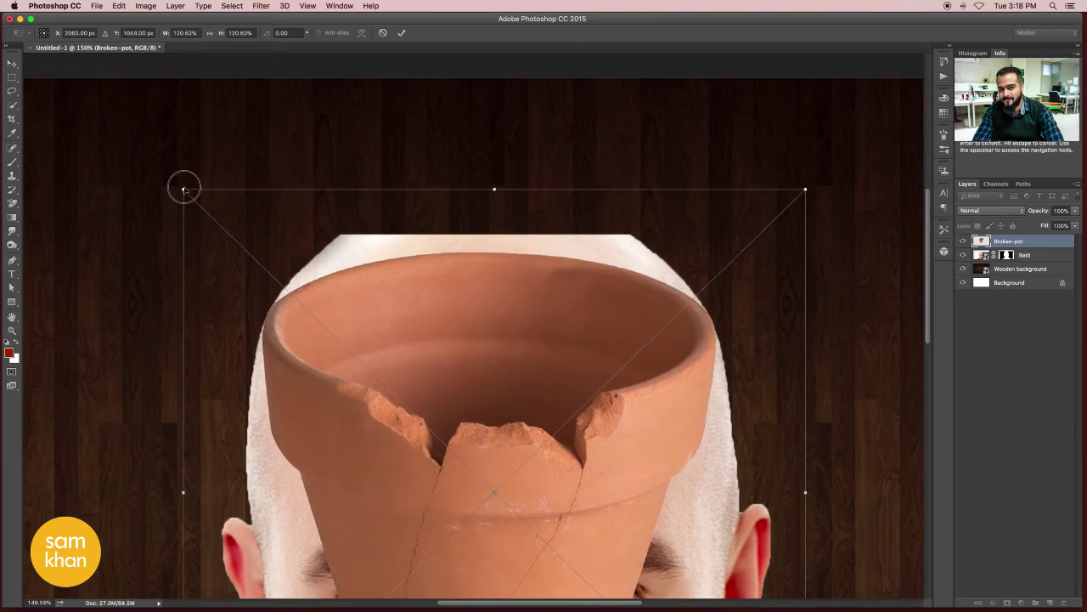
drag(184, 189, 182, 188)
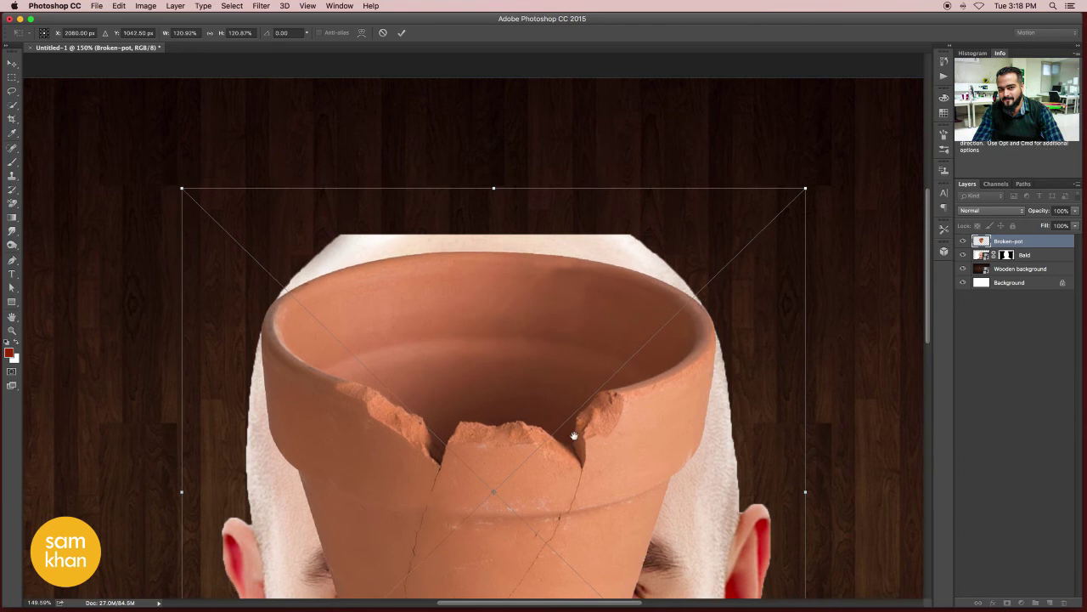
scroll(586, 421, up, 1)
drag(670, 448, 686, 435)
drag(820, 177, 789, 182)
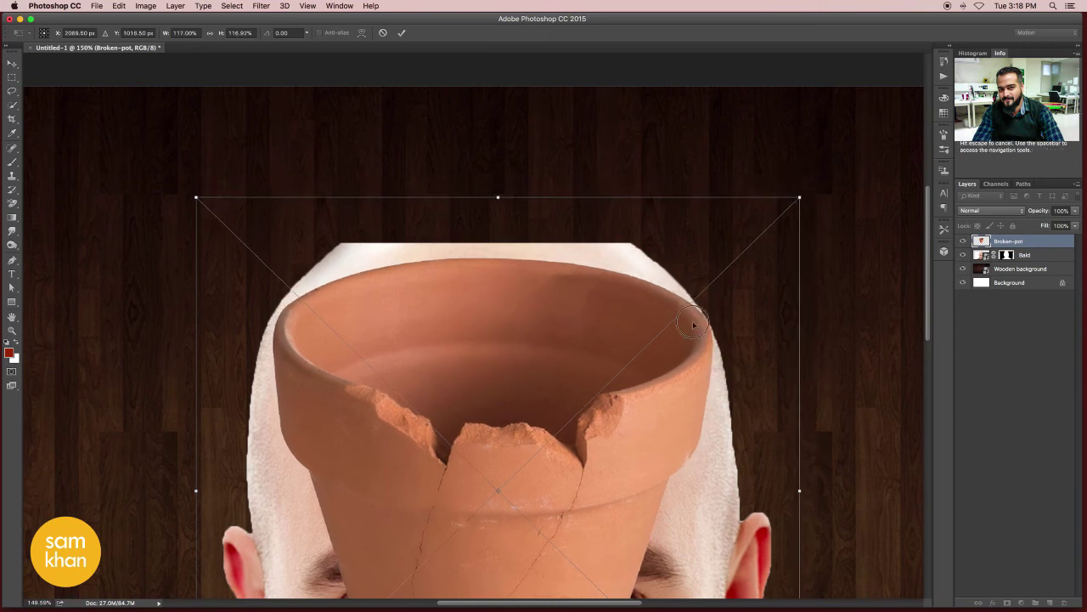
drag(694, 326, 693, 320)
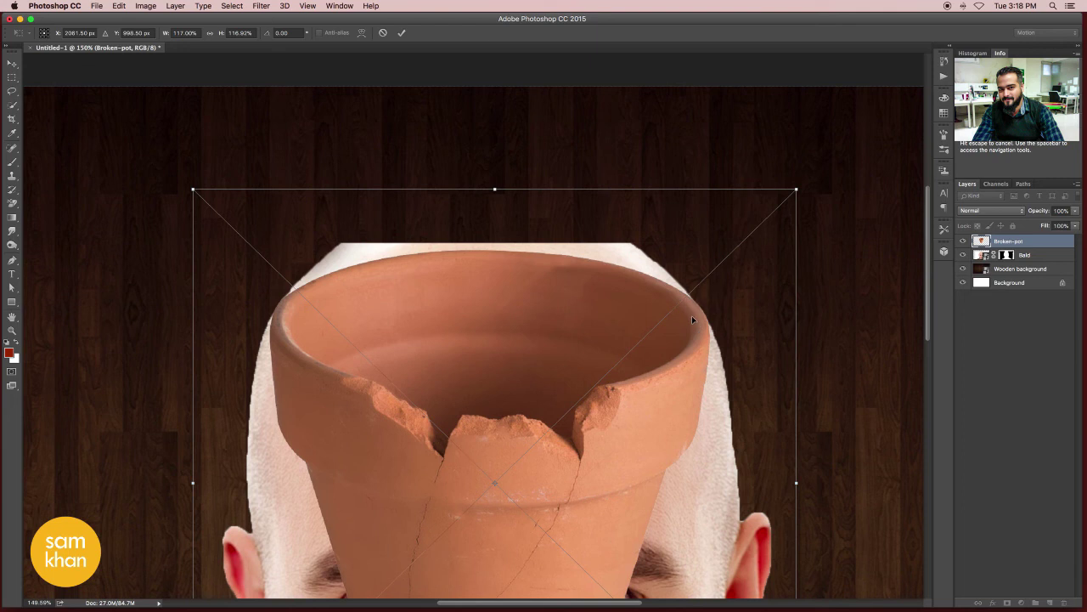
click(401, 32)
Paint black on the Bald layer mask to hide the crown above the pot rim.
scroll(603, 221, down, 3)
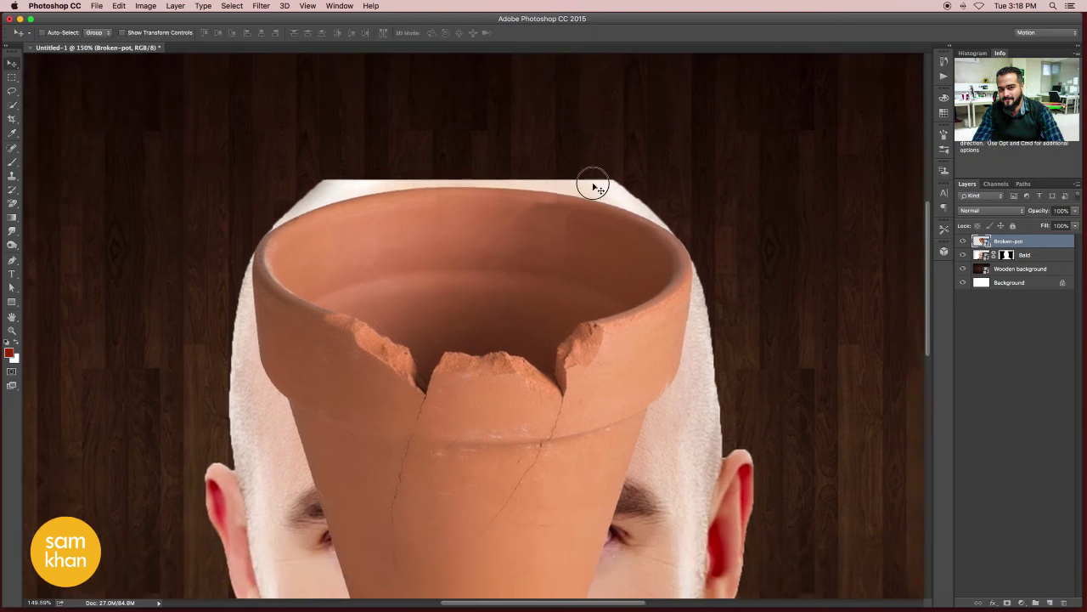
scroll(594, 186, down, 1)
click(1007, 254)
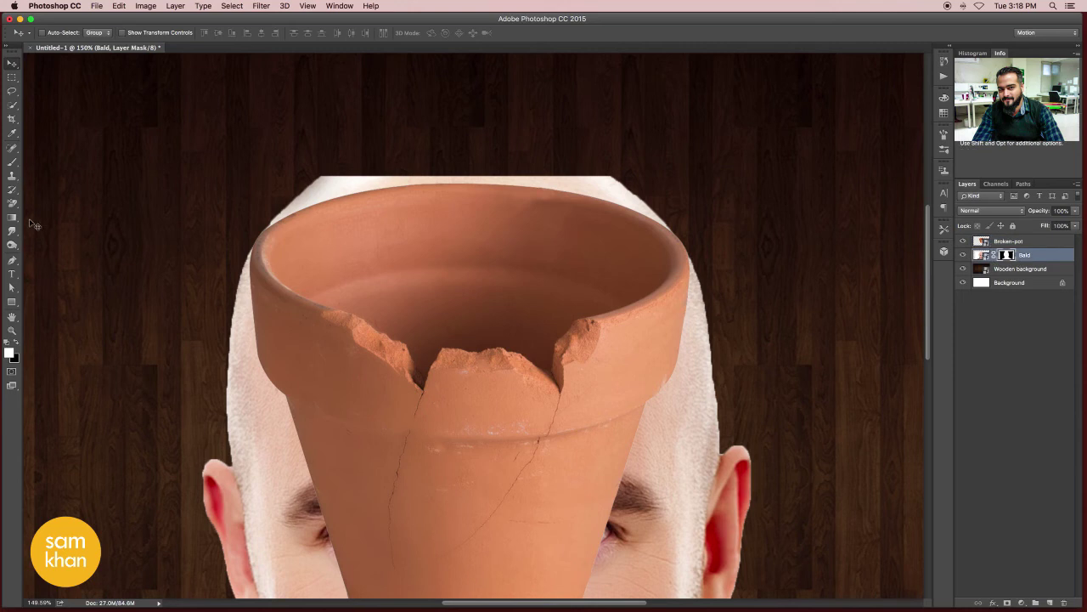
click(15, 161)
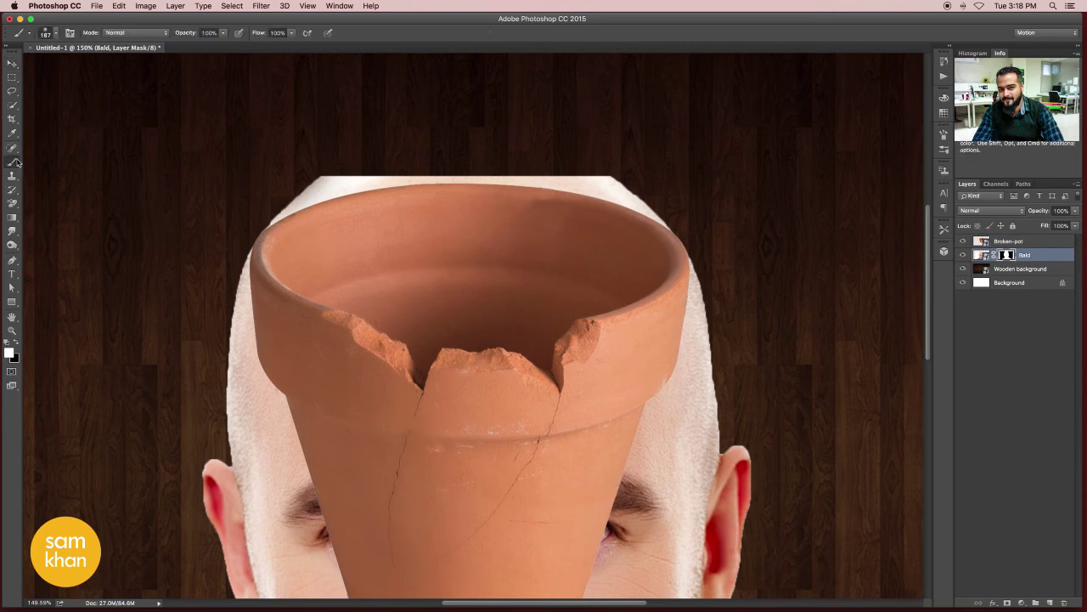
click(963, 241)
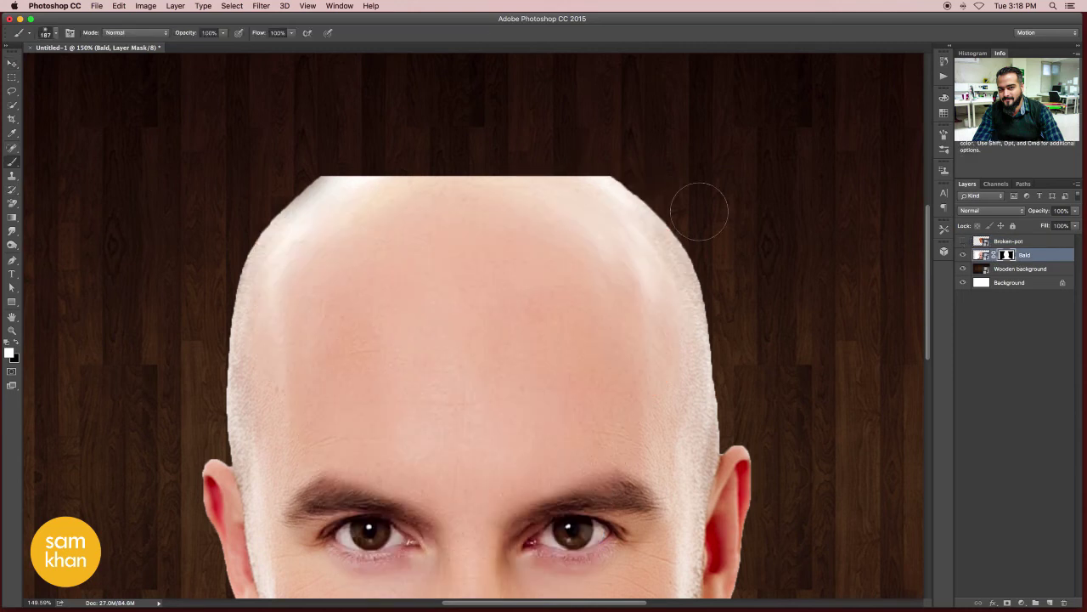
click(963, 242)
mouse_move(646, 178)
mouse_down()
mouse_move(621, 213)
mouse_move(485, 158)
mouse_move(323, 175)
mouse_move(291, 195)
mouse_move(289, 217)
mouse_up()
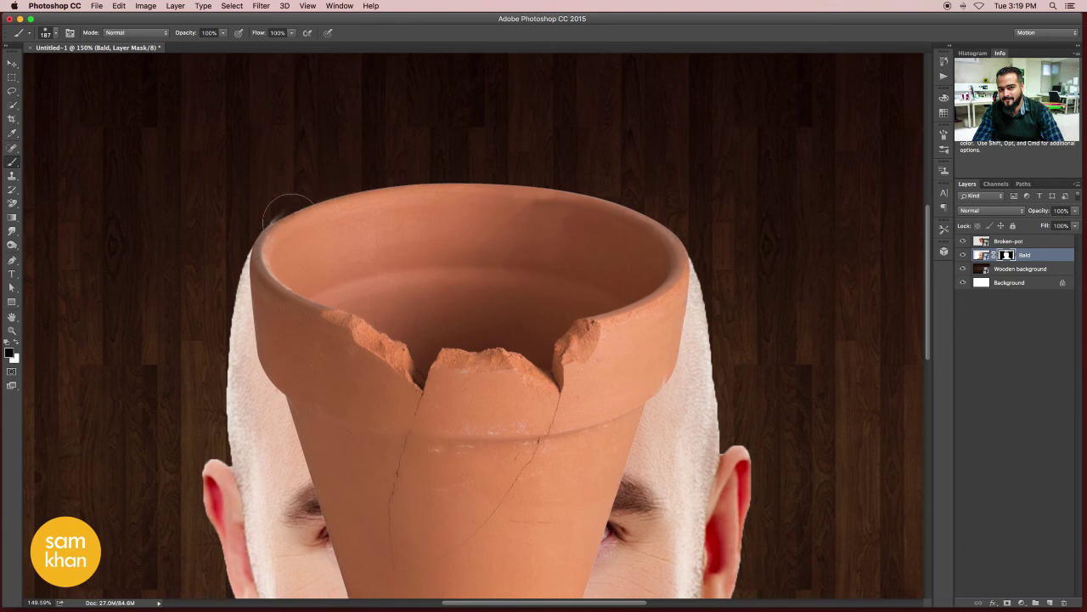
Make the Broken-pot layer active with the Move tool.
key(v)
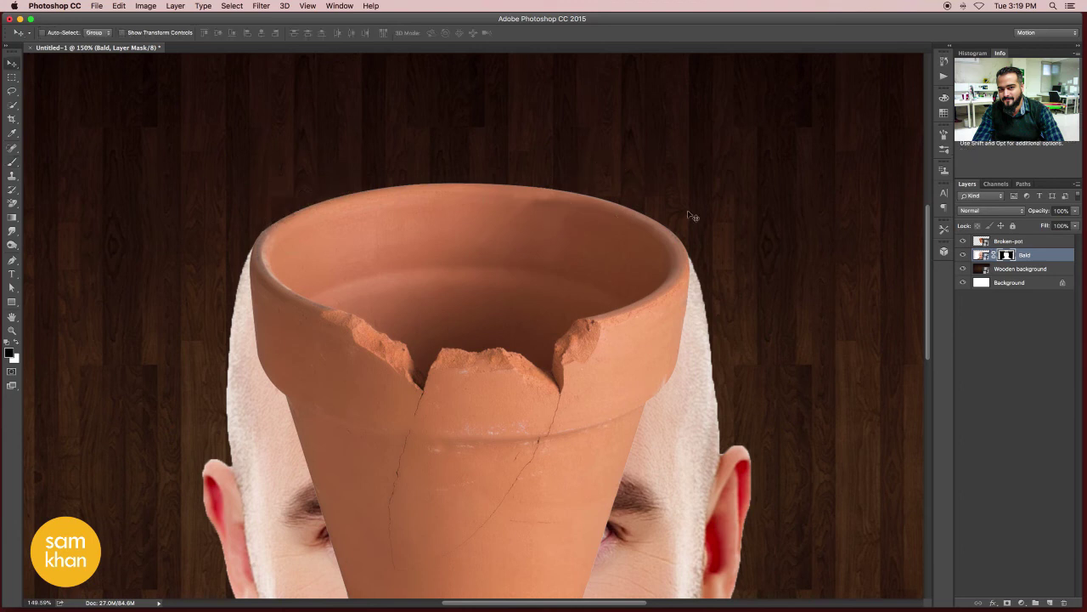
click(1011, 241)
click(964, 242)
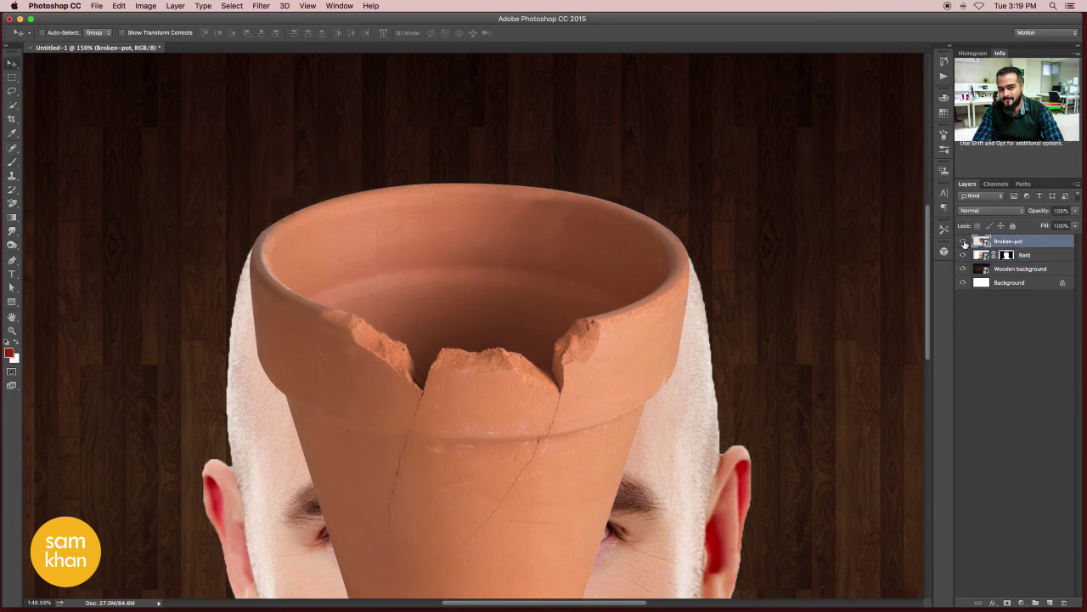
Add a mask to Broken-pot and paint the pot away from both eyes and the brow.
click(1007, 603)
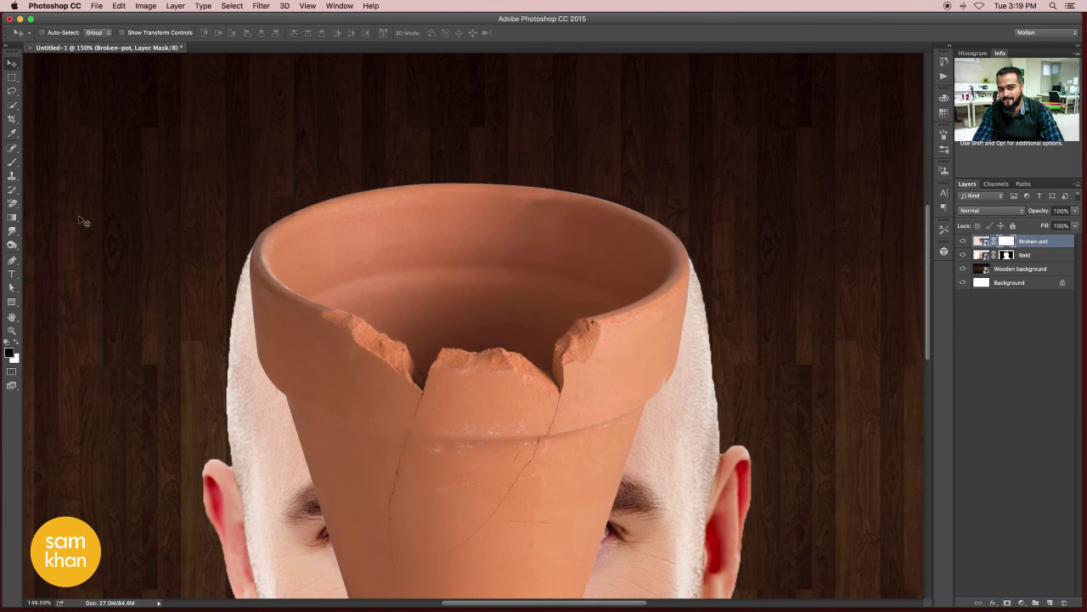
click(11, 162)
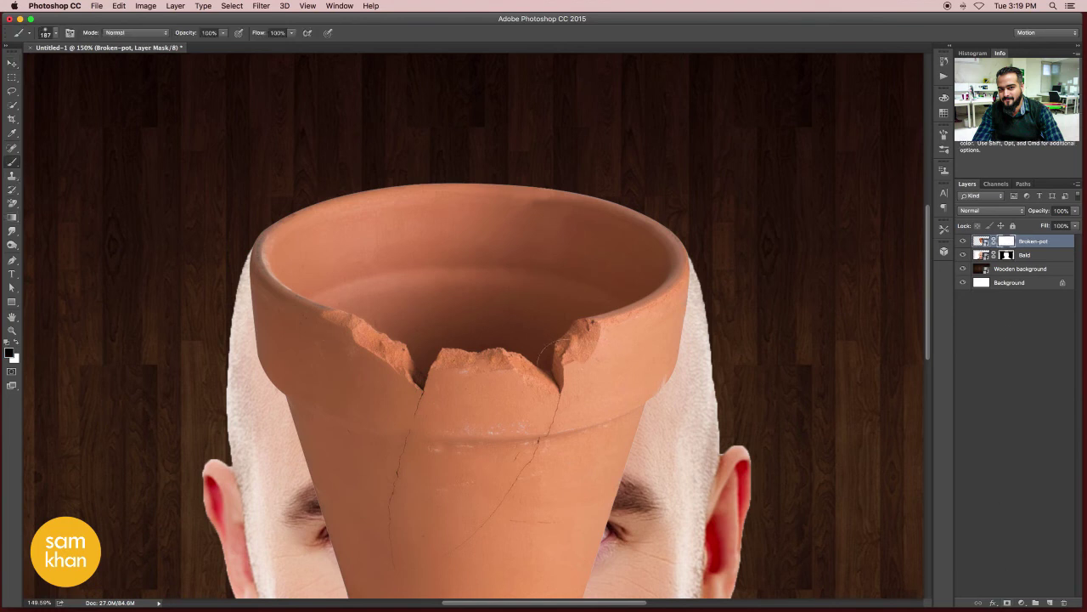
scroll(554, 243, down, 5)
mouse_move(578, 374)
mouse_down()
mouse_move(539, 467)
mouse_move(545, 452)
mouse_move(357, 488)
mouse_move(365, 416)
mouse_up()
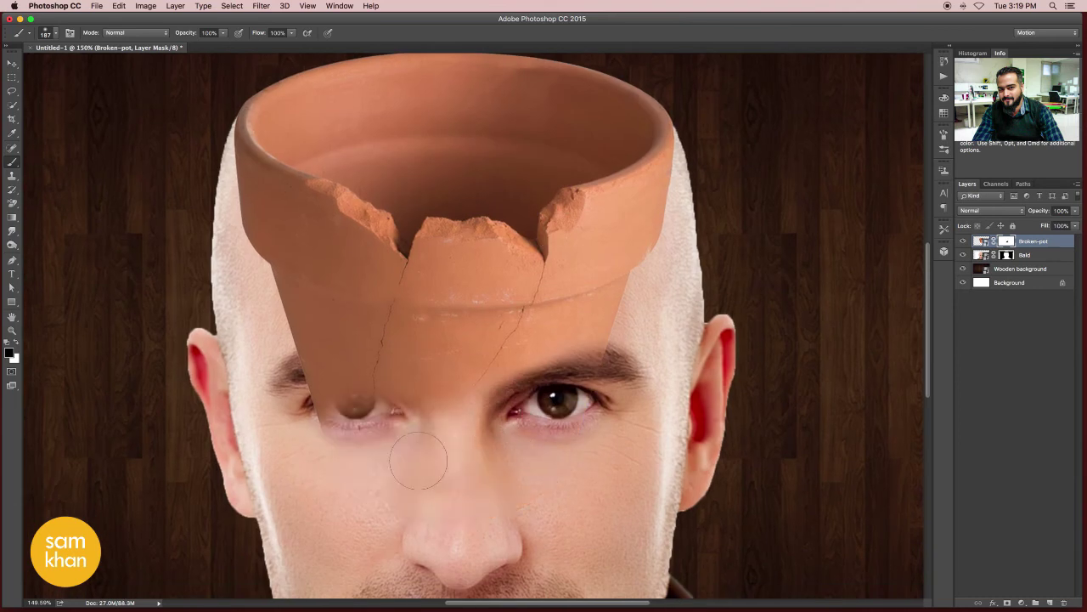
mouse_move(650, 311)
mouse_down()
mouse_move(340, 382)
mouse_move(501, 357)
mouse_move(548, 366)
mouse_up()
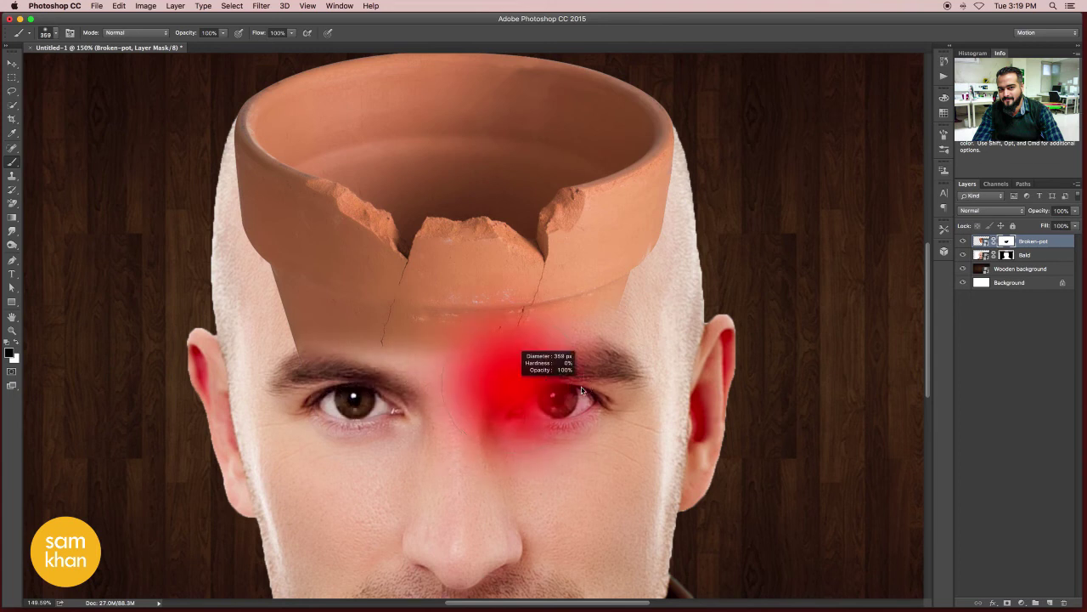
Mask off the pot's lower rim and edges across the forehead, resizing the brush as needed.
mouse_move(646, 340)
mouse_down()
mouse_move(246, 357)
mouse_move(450, 314)
mouse_move(243, 340)
mouse_up()
drag(280, 298, 272, 221)
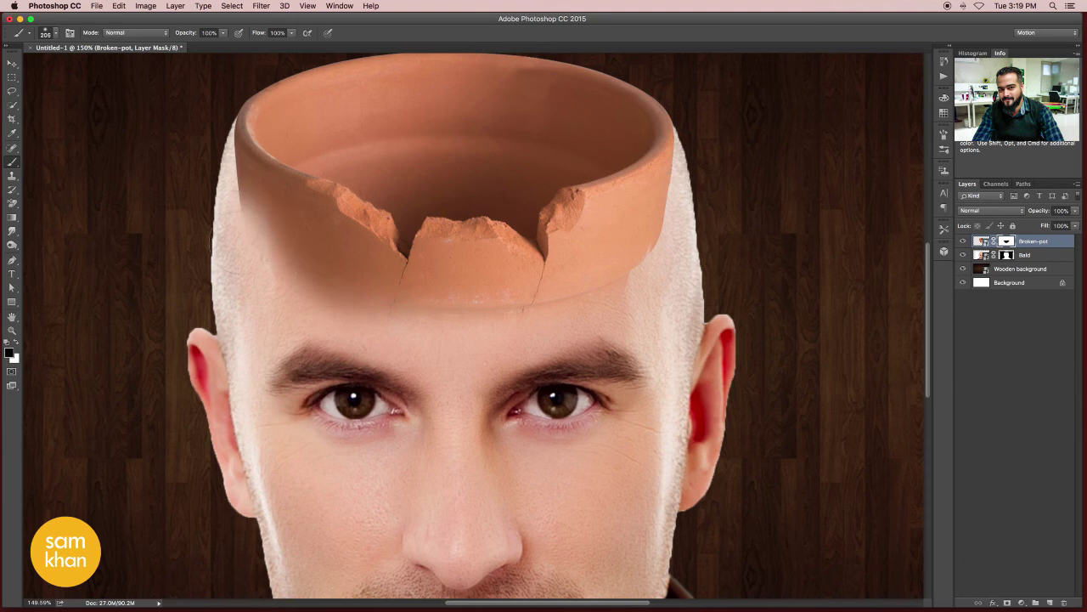
drag(382, 298, 246, 191)
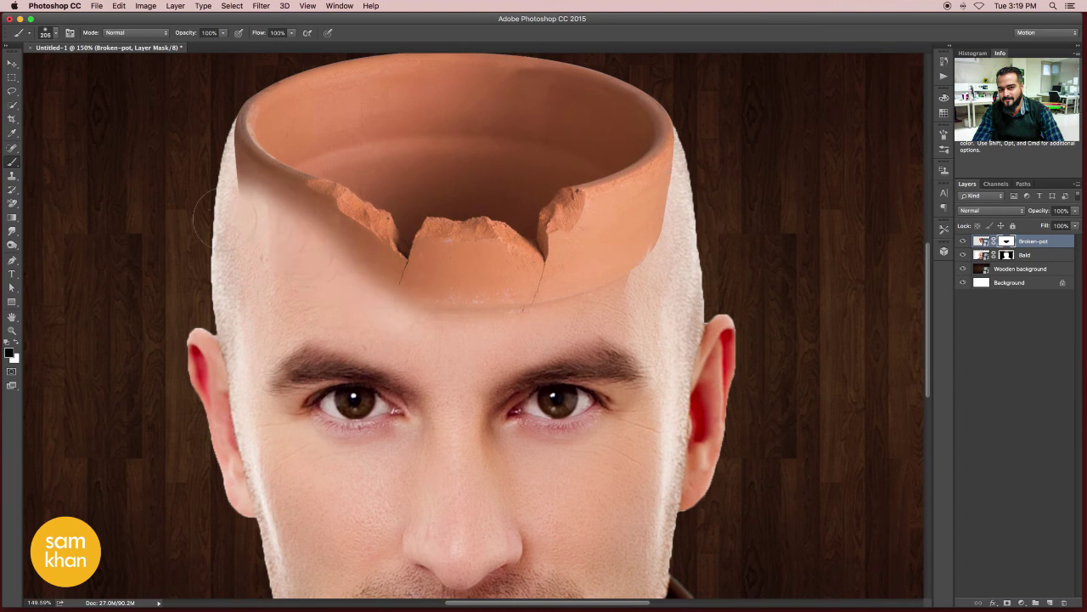
drag(293, 258, 254, 258)
mouse_move(230, 174)
mouse_down()
mouse_move(323, 250)
mouse_move(363, 303)
mouse_move(476, 306)
mouse_move(414, 328)
mouse_up()
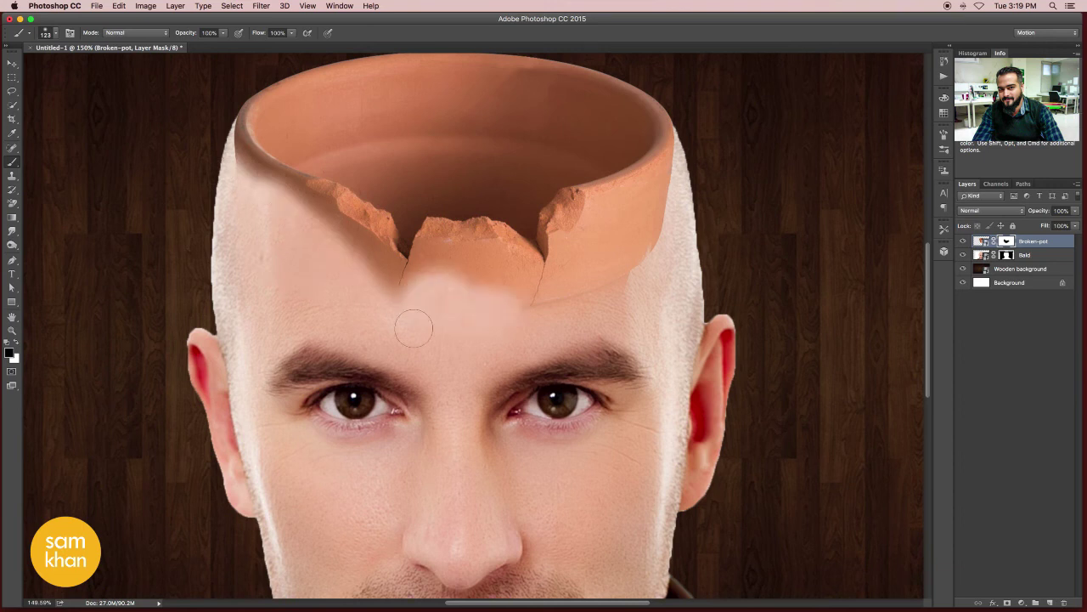
mouse_move(600, 290)
mouse_down()
mouse_move(561, 310)
mouse_move(654, 204)
mouse_move(675, 170)
mouse_move(661, 168)
mouse_move(701, 189)
mouse_up()
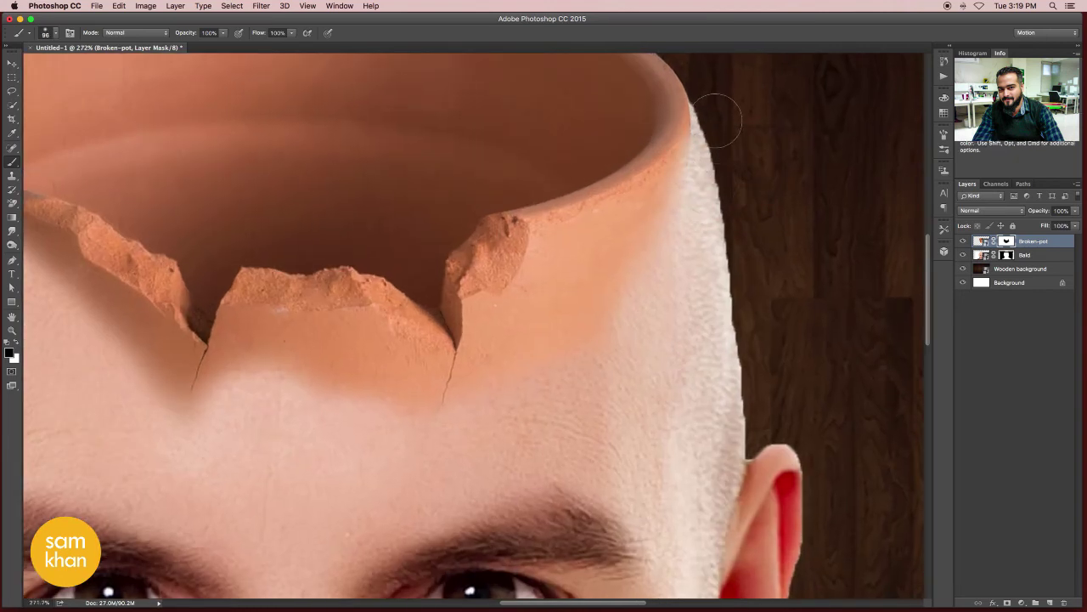
Paint out the orange clay tint along the right rim and beneath the chipped edge.
mouse_move(684, 166)
mouse_down()
mouse_move(648, 225)
mouse_move(618, 245)
mouse_move(670, 198)
mouse_move(606, 238)
mouse_move(566, 243)
mouse_move(645, 271)
mouse_move(575, 333)
mouse_move(575, 347)
mouse_up()
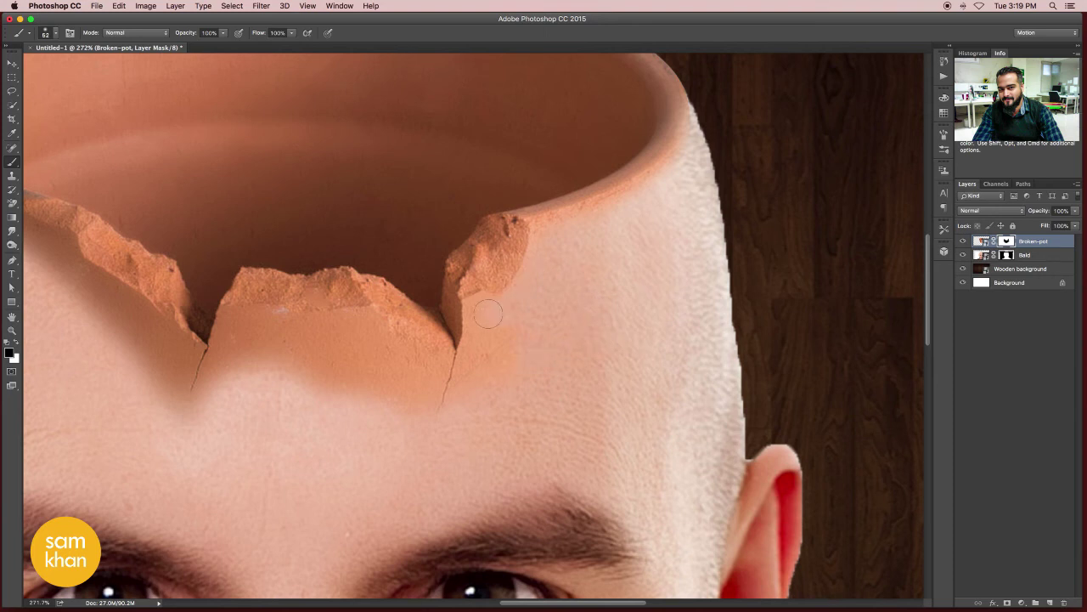
drag(489, 314, 466, 399)
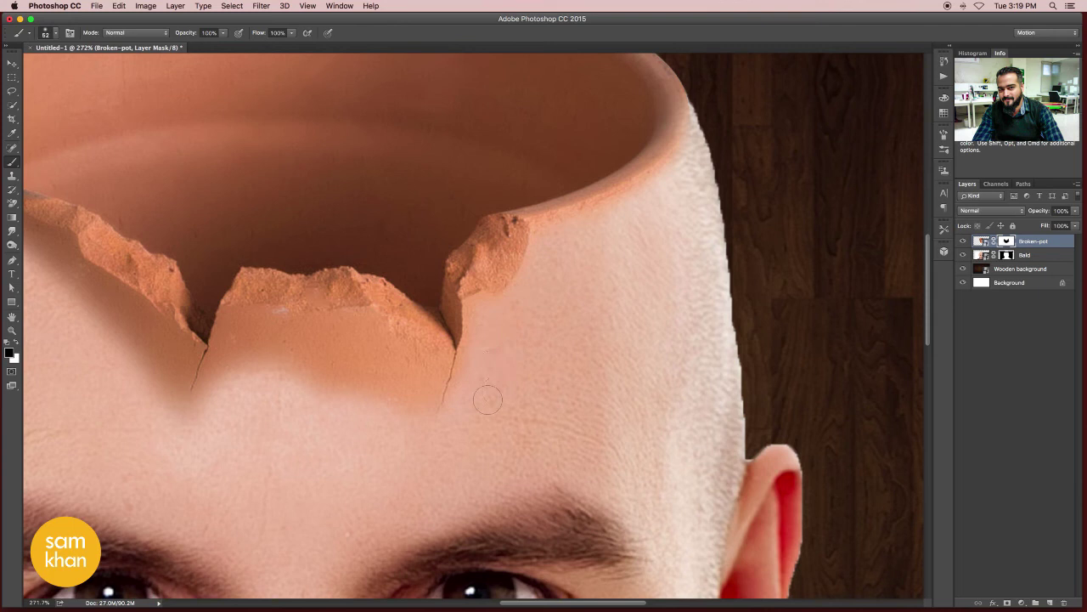
mouse_move(468, 397)
mouse_down()
mouse_move(427, 399)
mouse_move(435, 358)
mouse_move(386, 343)
mouse_move(372, 325)
mouse_move(246, 324)
mouse_move(222, 333)
mouse_move(202, 414)
mouse_move(233, 352)
mouse_move(280, 344)
mouse_move(362, 351)
mouse_move(303, 381)
mouse_move(396, 383)
mouse_move(404, 411)
mouse_up()
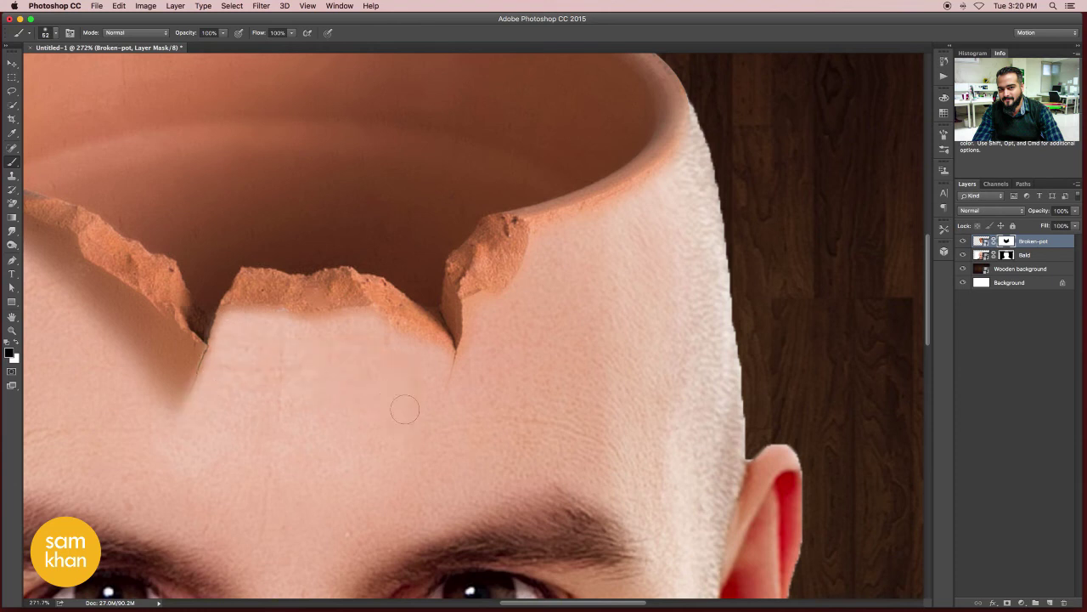
drag(315, 365, 663, 381)
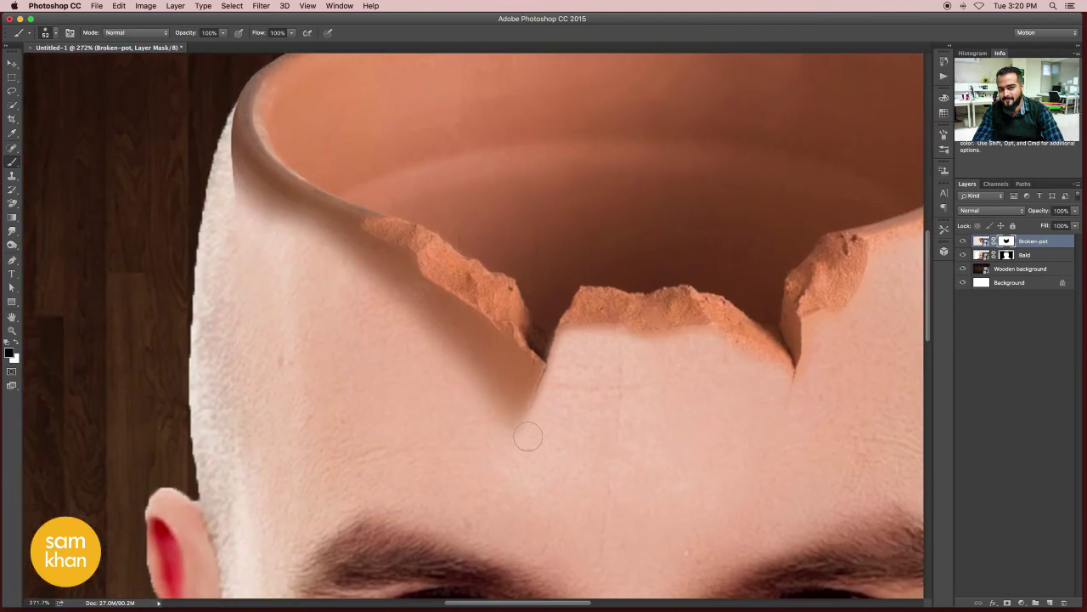
Brush away the dark shadows under the crack notch and along the pot's left rim.
mouse_move(517, 408)
mouse_down()
mouse_move(525, 374)
mouse_move(491, 399)
mouse_move(486, 348)
mouse_move(395, 276)
mouse_move(479, 401)
mouse_move(433, 316)
mouse_move(409, 307)
mouse_move(404, 275)
mouse_move(344, 244)
mouse_move(358, 265)
mouse_move(255, 208)
mouse_up()
mouse_move(348, 251)
mouse_down()
mouse_move(226, 182)
mouse_move(259, 213)
mouse_move(213, 157)
mouse_up()
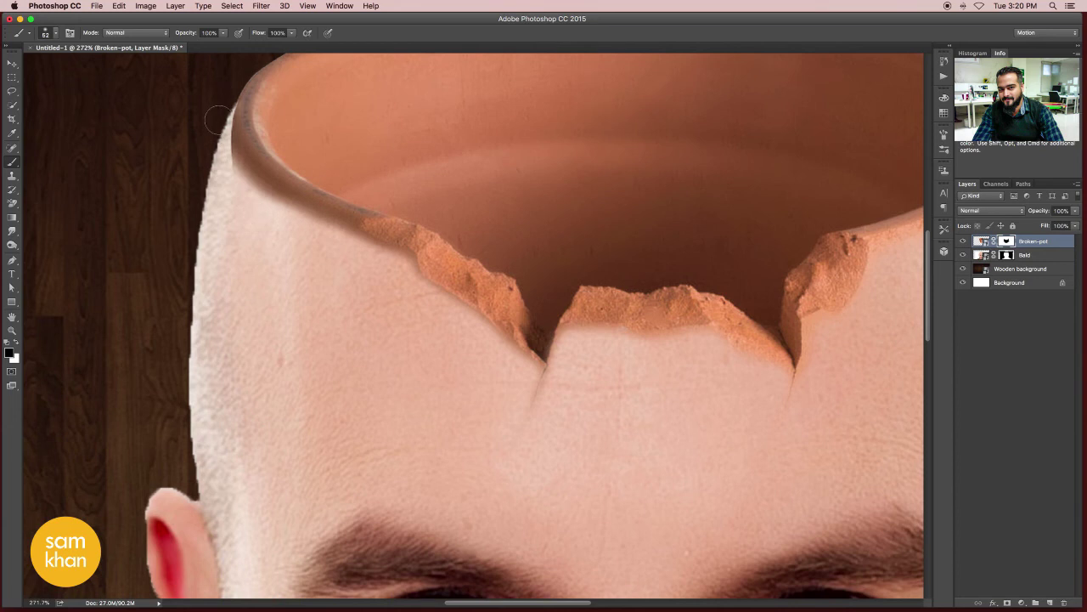
drag(217, 120, 234, 177)
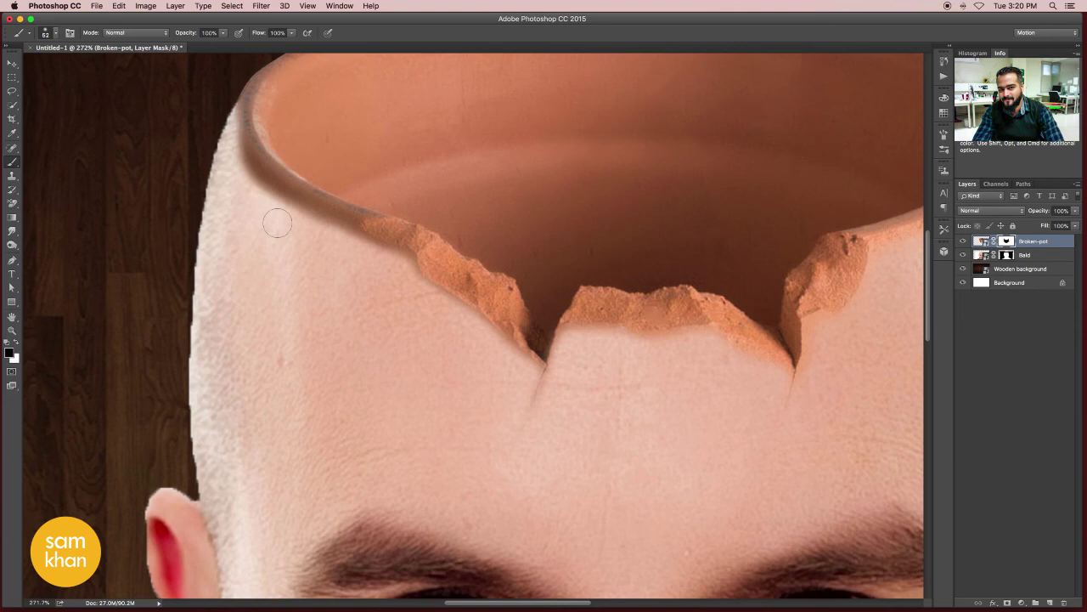
drag(229, 168, 299, 246)
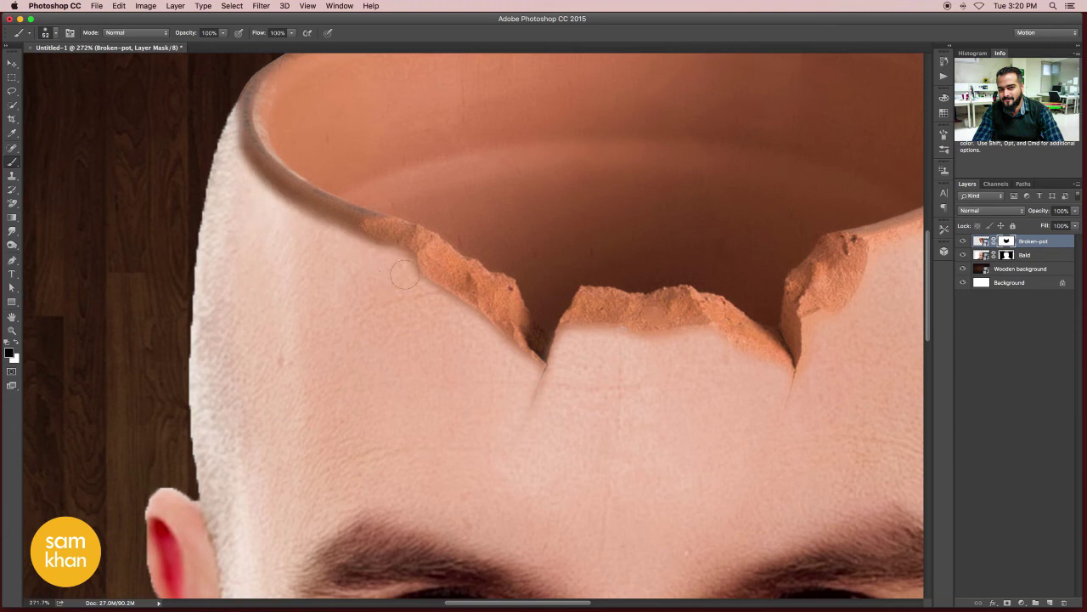
drag(462, 337, 511, 376)
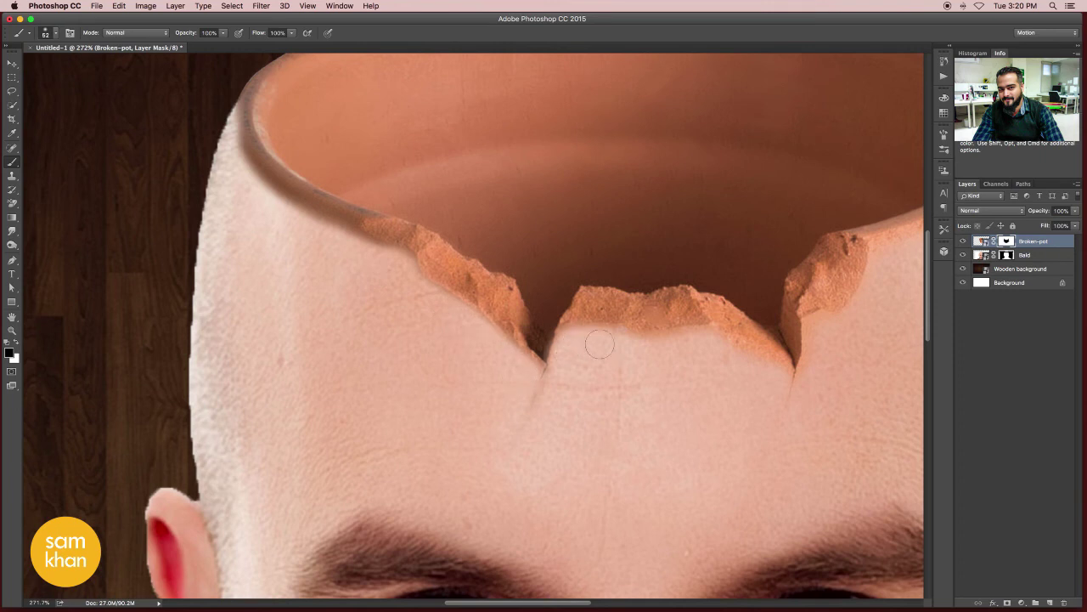
With a smaller brush, mask a straight line along the pot's right rim, then zoom out.
drag(614, 351, 595, 347)
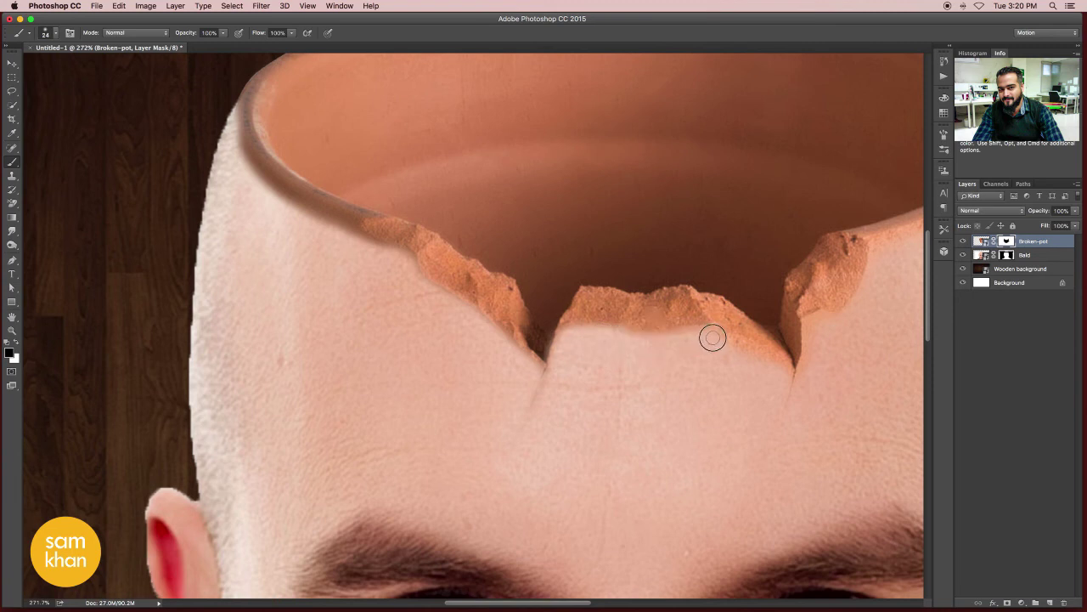
drag(825, 369, 702, 377)
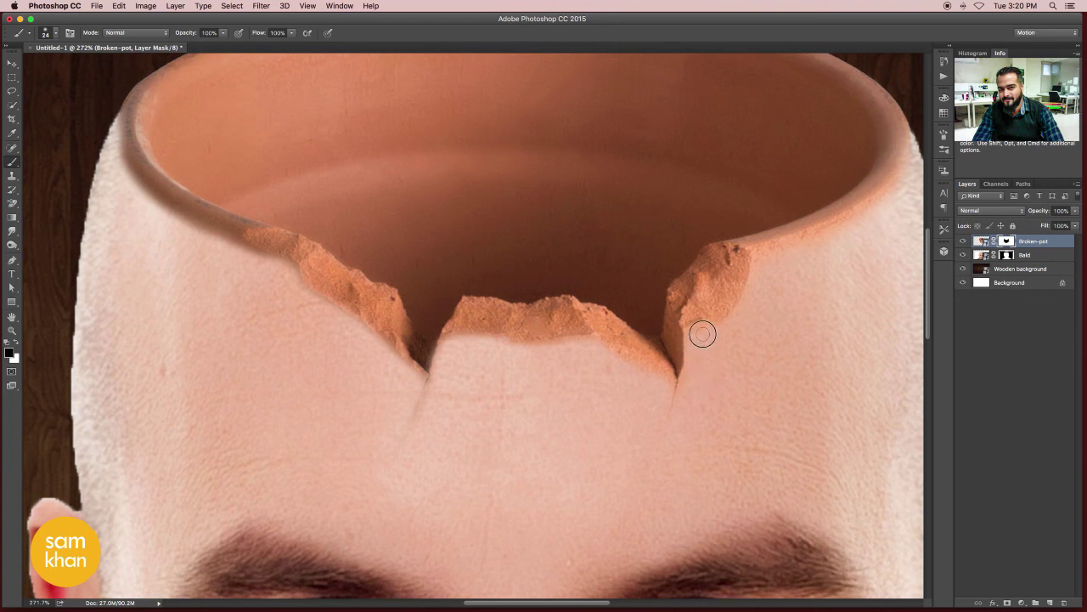
drag(732, 340, 554, 381)
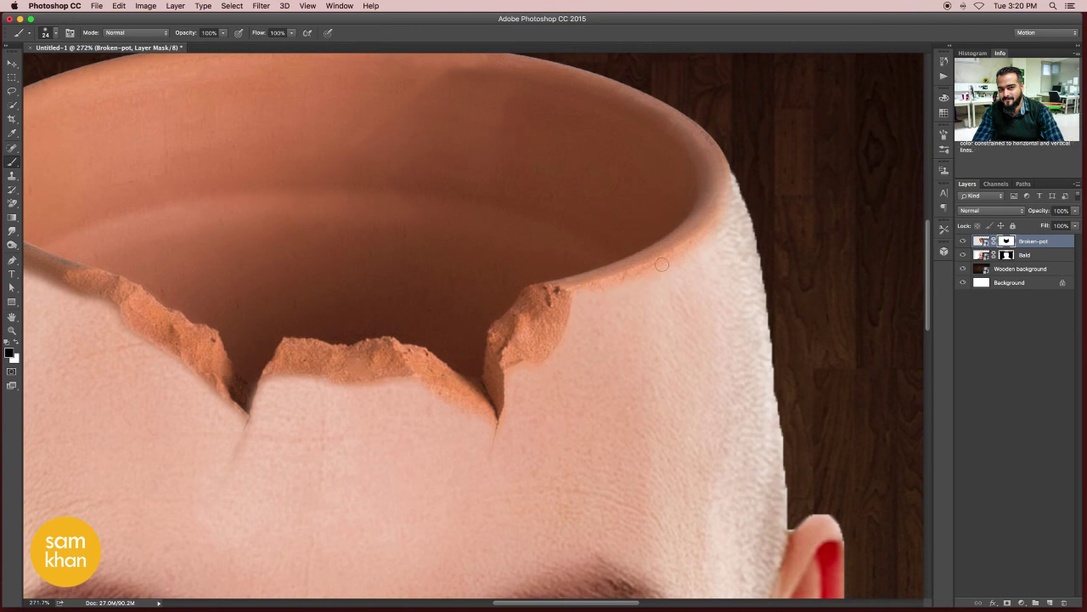
shift+click(662, 264)
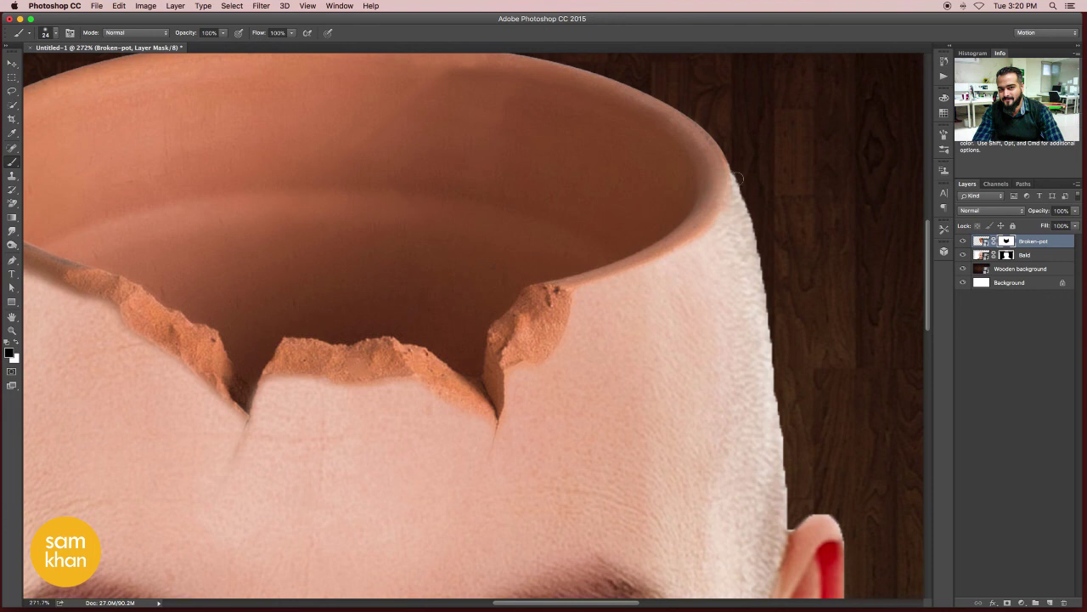
scroll(650, 267, down, 5)
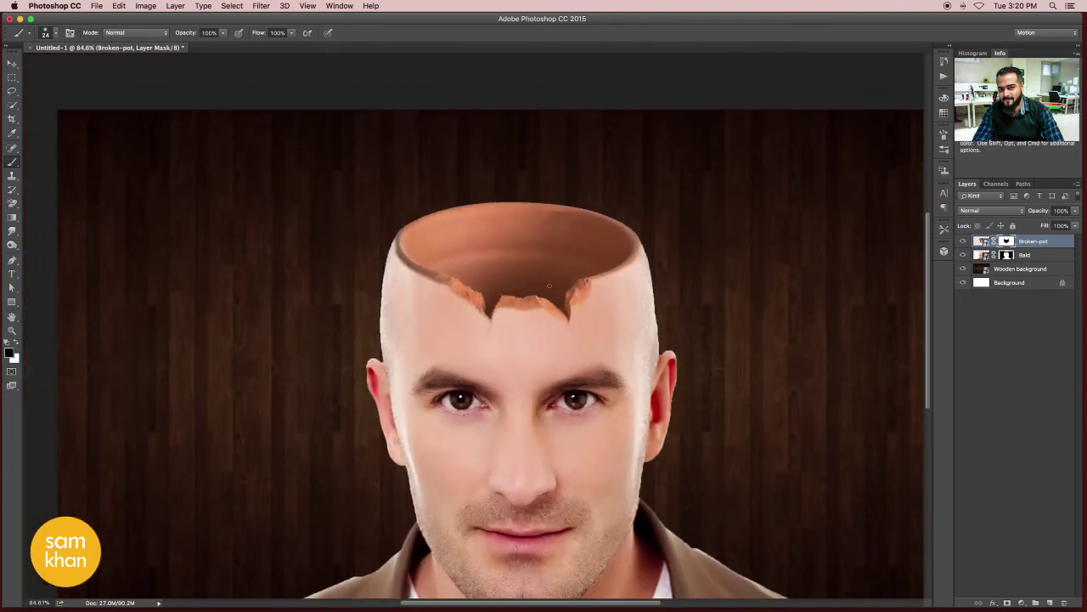
Fit the image on screen, add a new empty layer above the pot, and sample the skin tone.
key(v)
key(super+0)
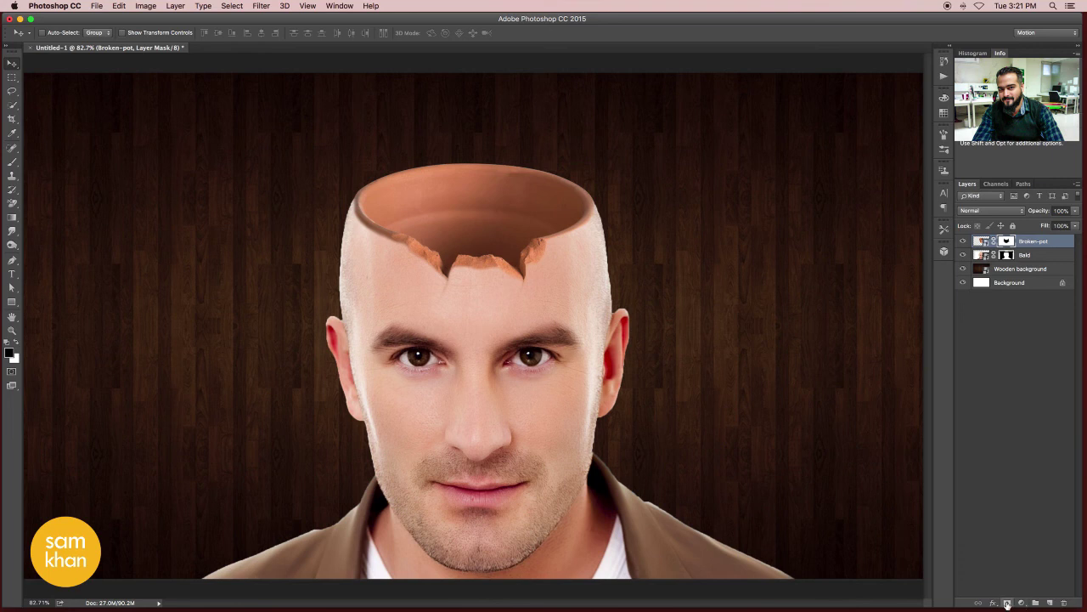
click(1049, 602)
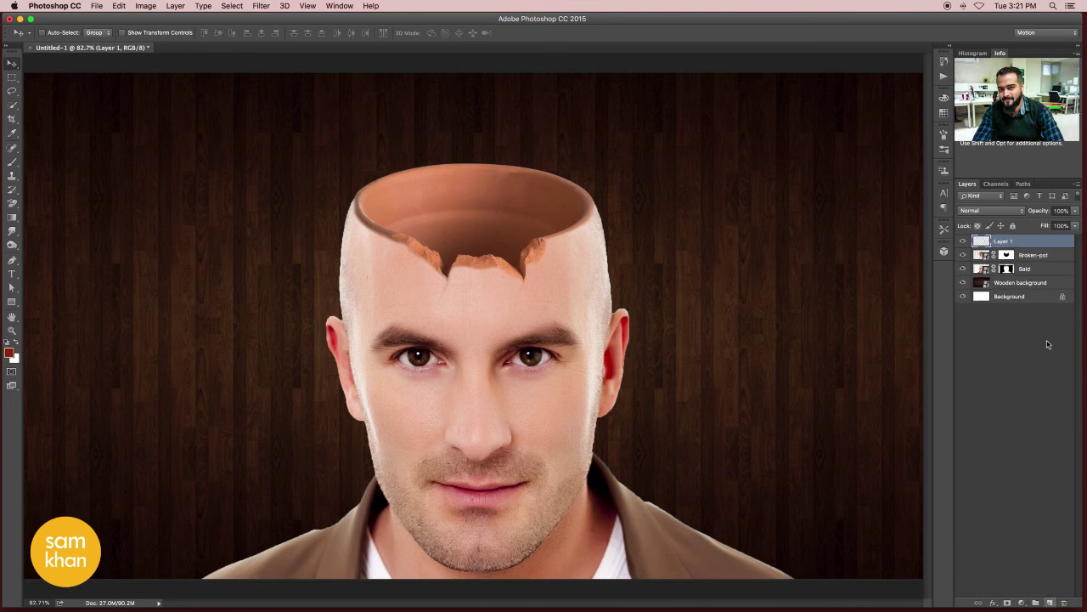
click(13, 162)
alt+click(599, 213)
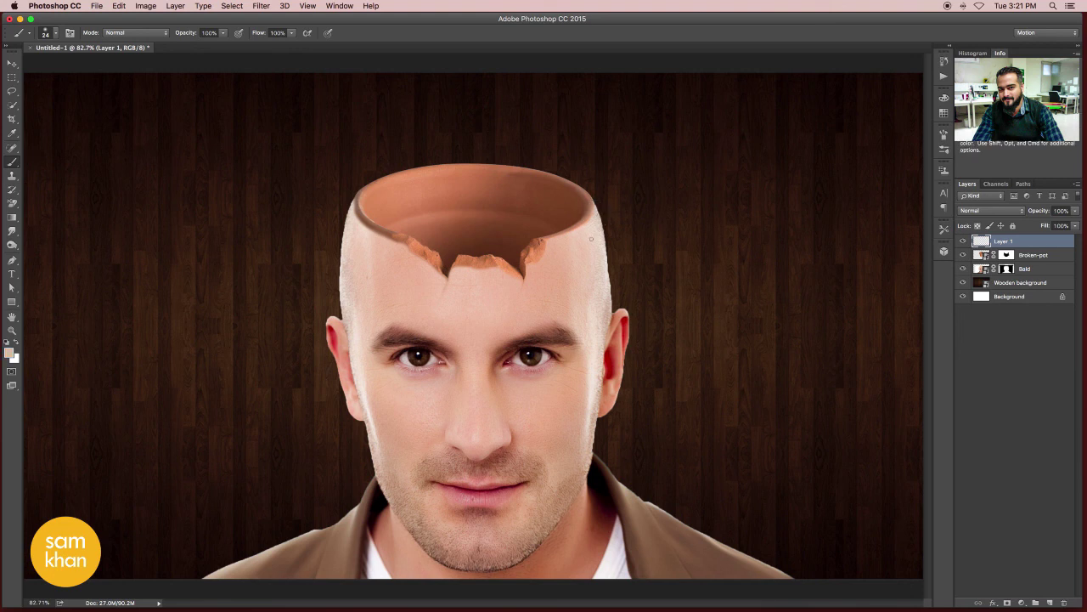
Clip the new layer to the broken pot and paint soft, low-opacity skin tone over the pot's rim.
drag(625, 213, 705, 215)
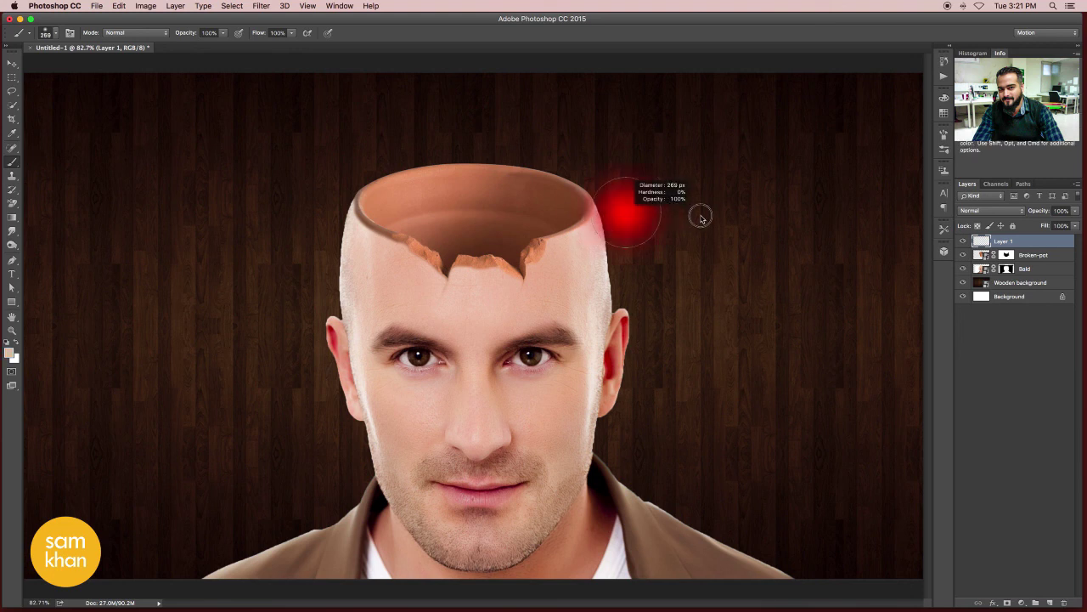
click(222, 32)
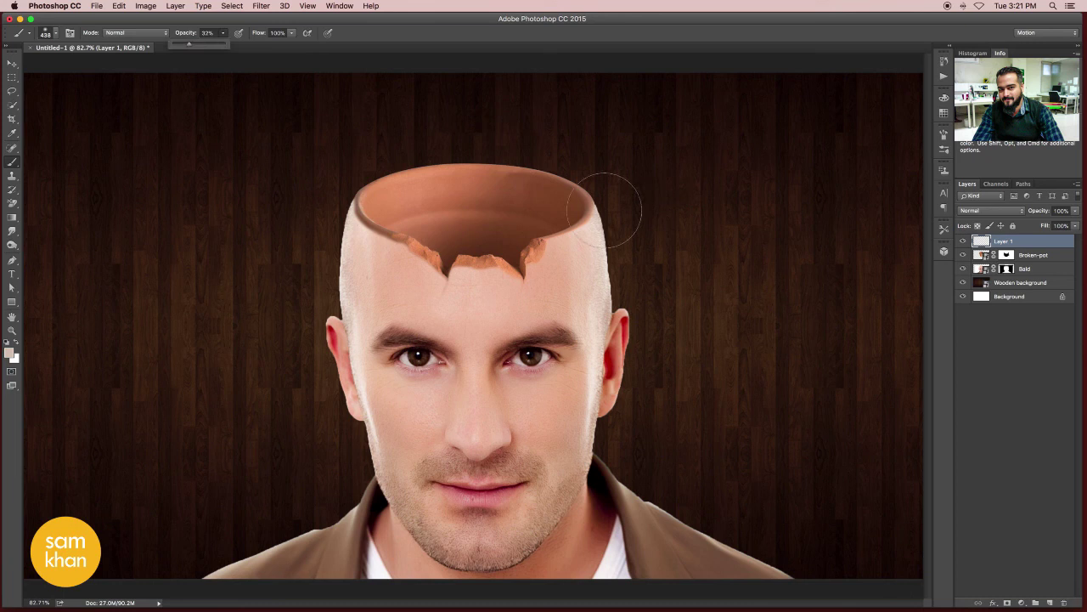
drag(613, 200, 605, 217)
key(super+z)
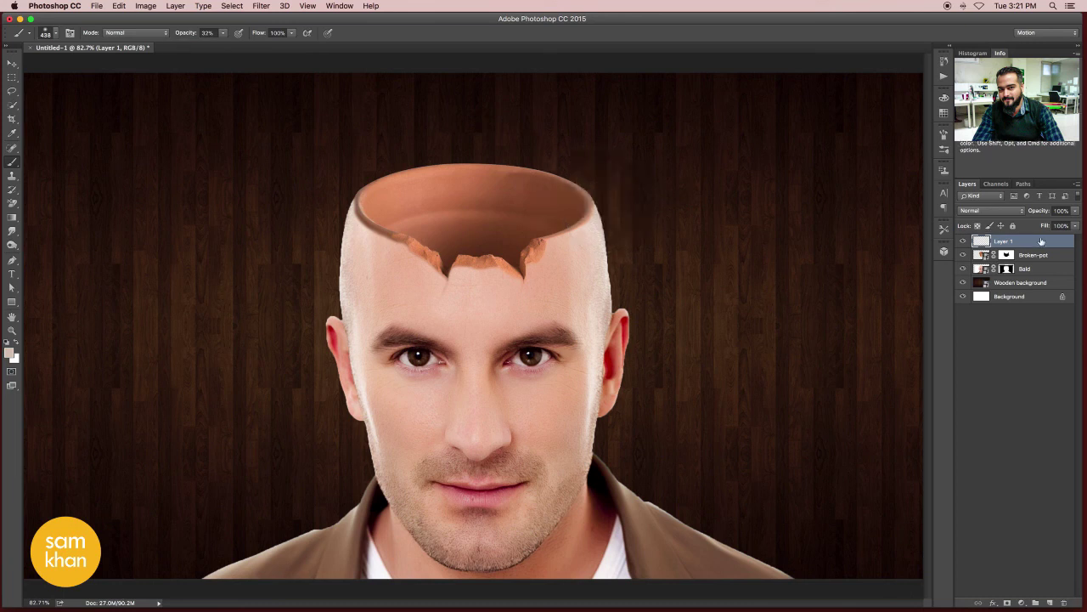
alt+click(1037, 248)
mouse_move(332, 216)
mouse_down()
mouse_move(367, 236)
mouse_move(367, 260)
mouse_up()
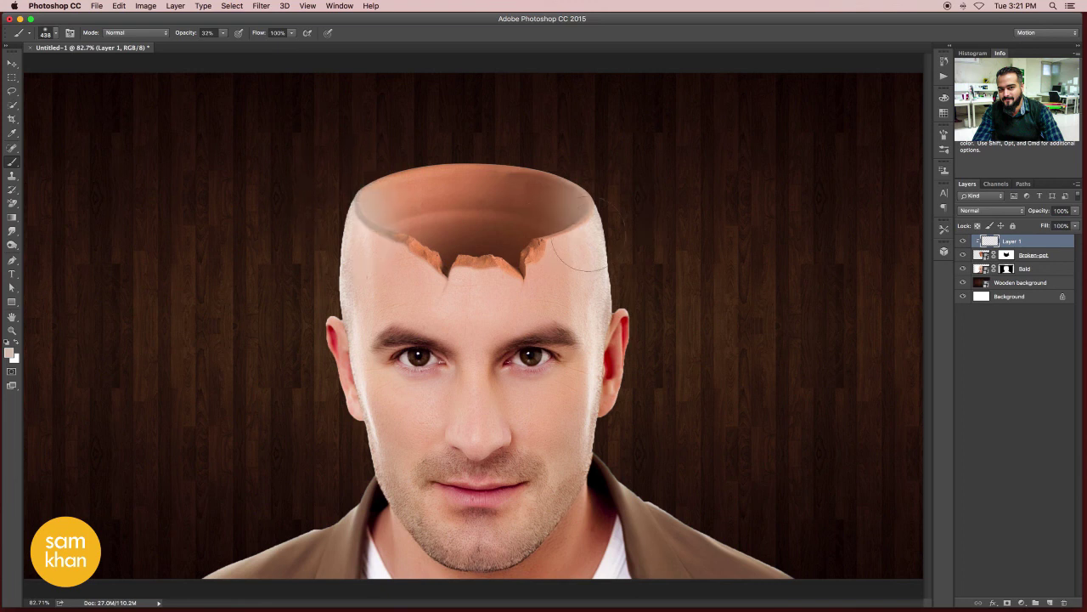
Try Multiply, Screen and Lighten on Layer 1, settling on Soft Light blending.
key(v)
click(996, 210)
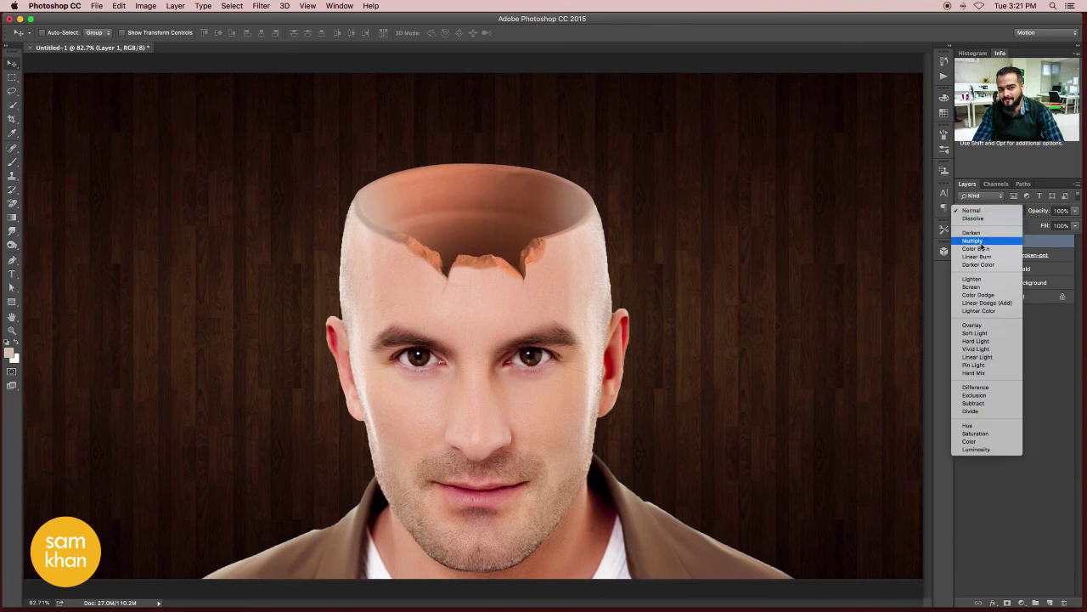
click(985, 242)
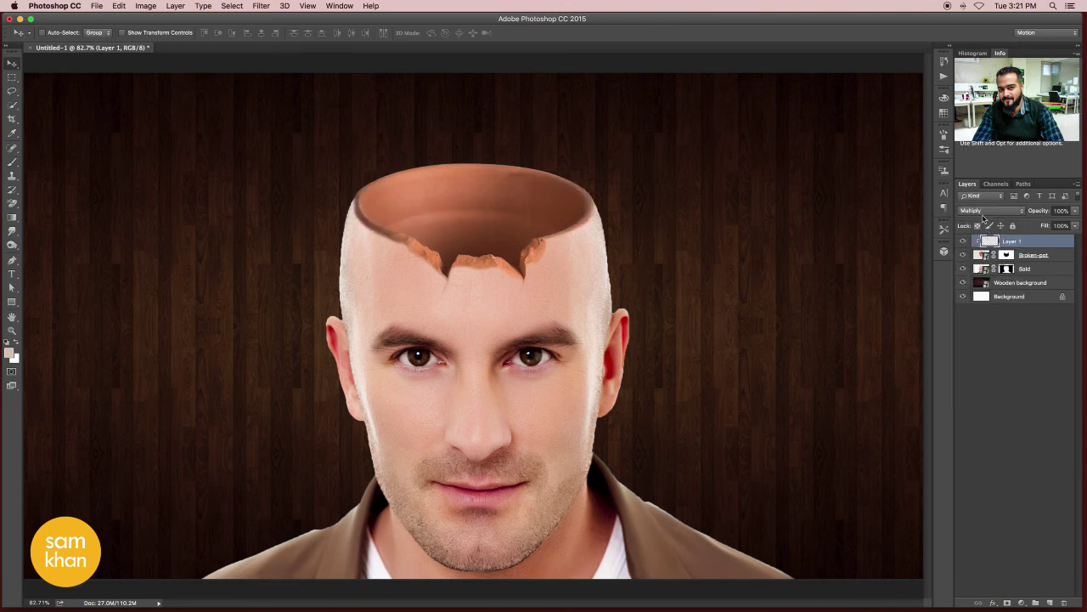
click(984, 212)
click(986, 257)
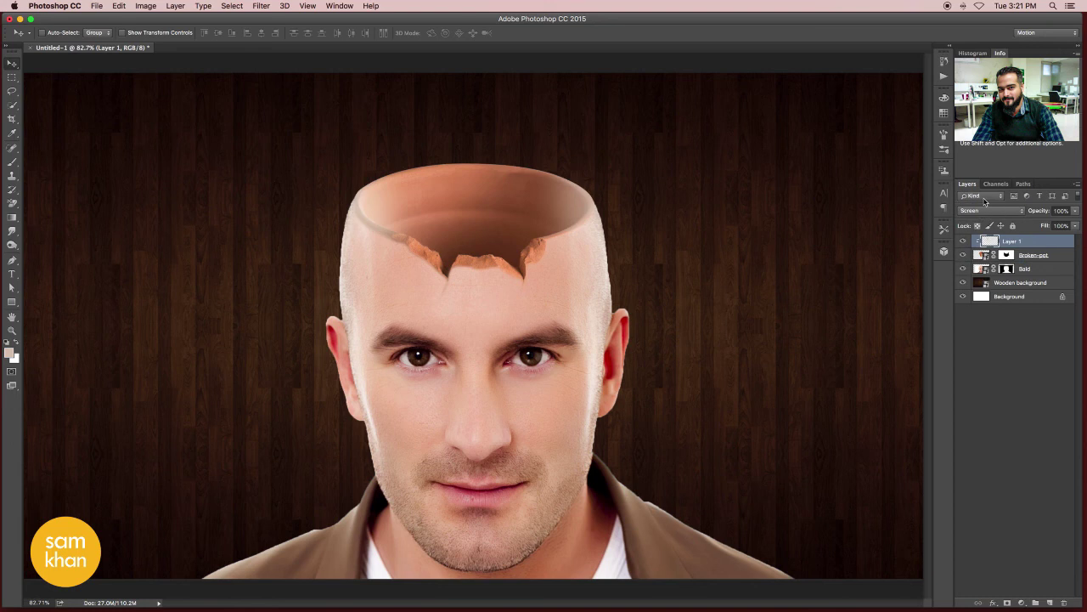
click(983, 207)
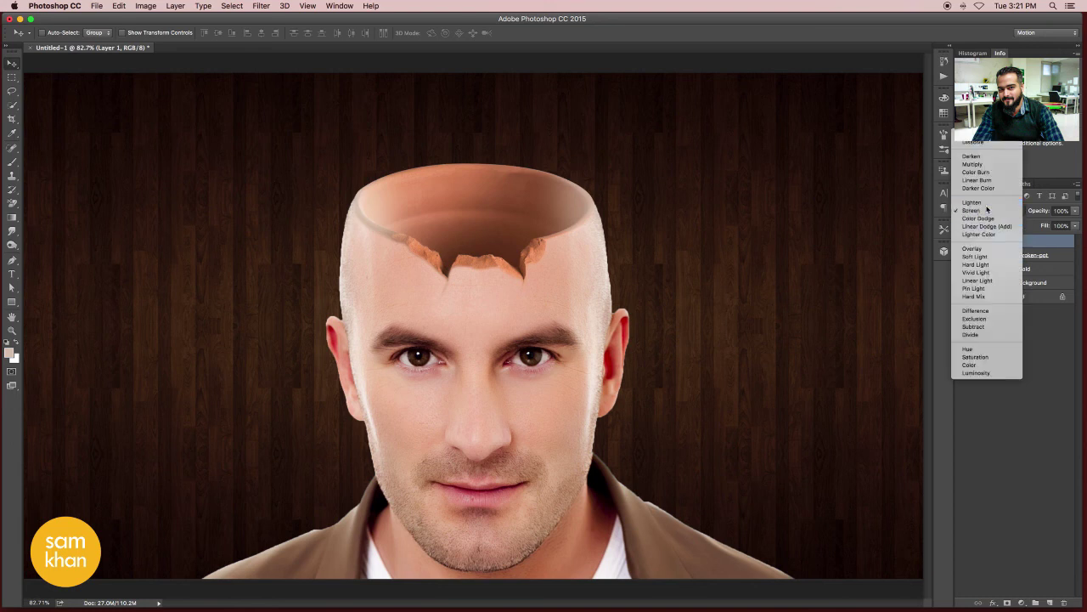
click(987, 210)
click(983, 209)
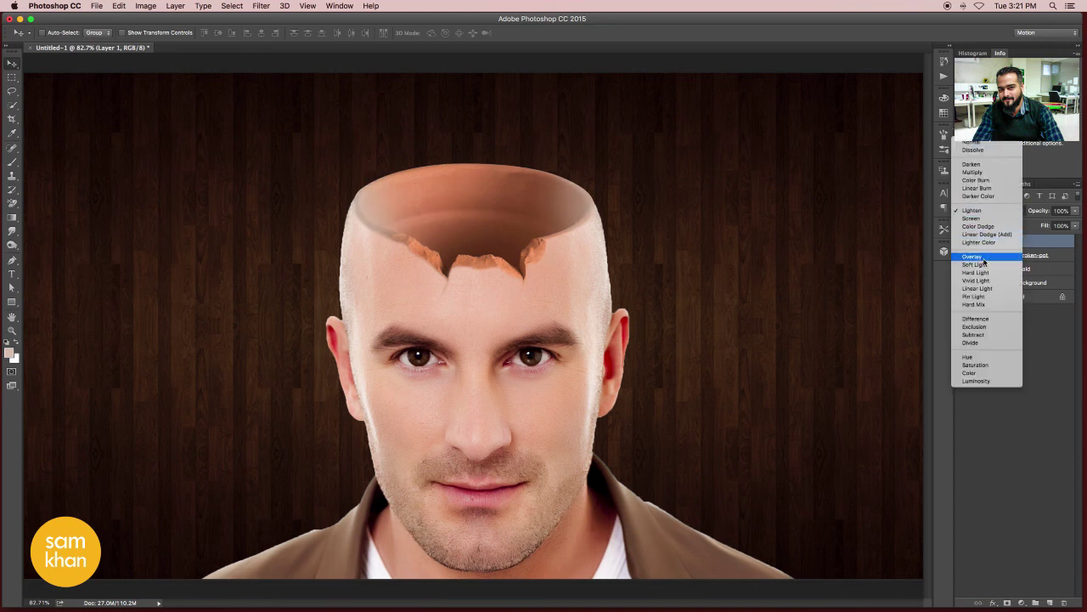
click(986, 269)
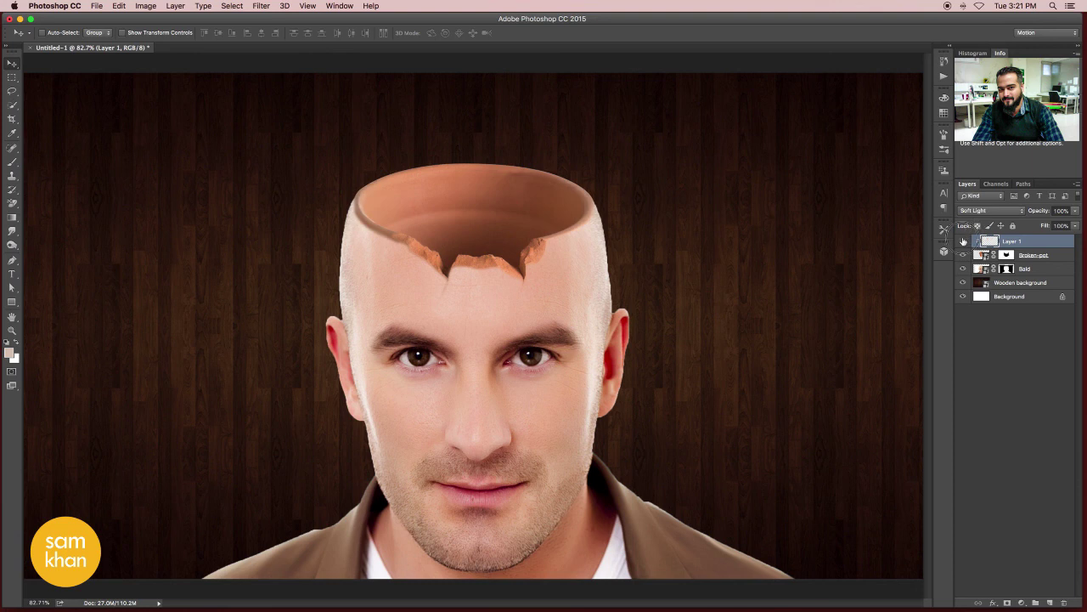
Toggle Layer 1's visibility to compare before and after, then zoom in on the pot rim.
click(963, 241)
click(963, 241)
click(963, 241)
drag(485, 265, 509, 280)
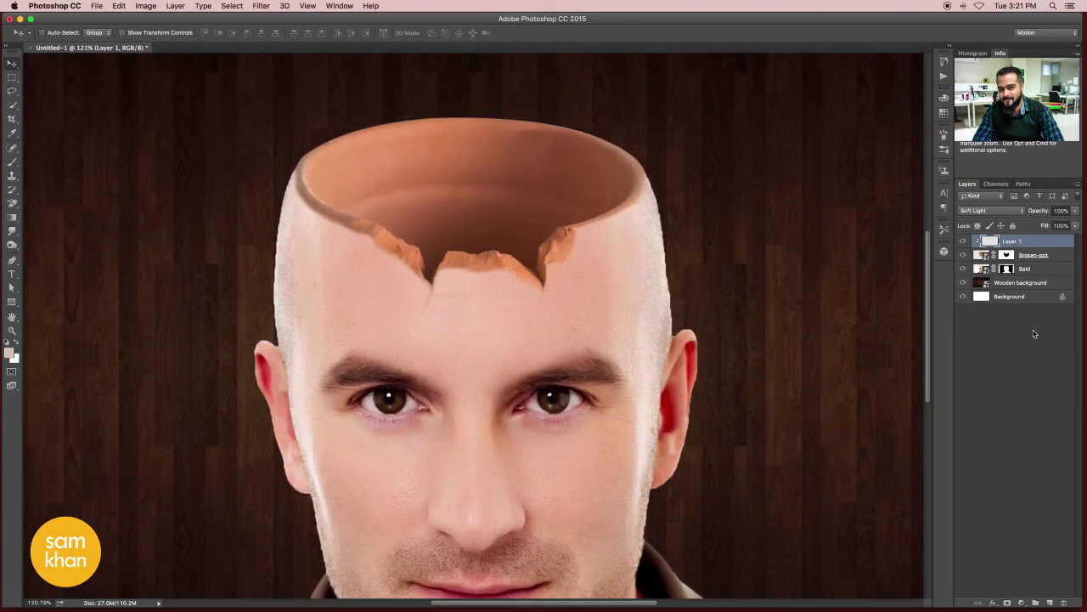
click(583, 282)
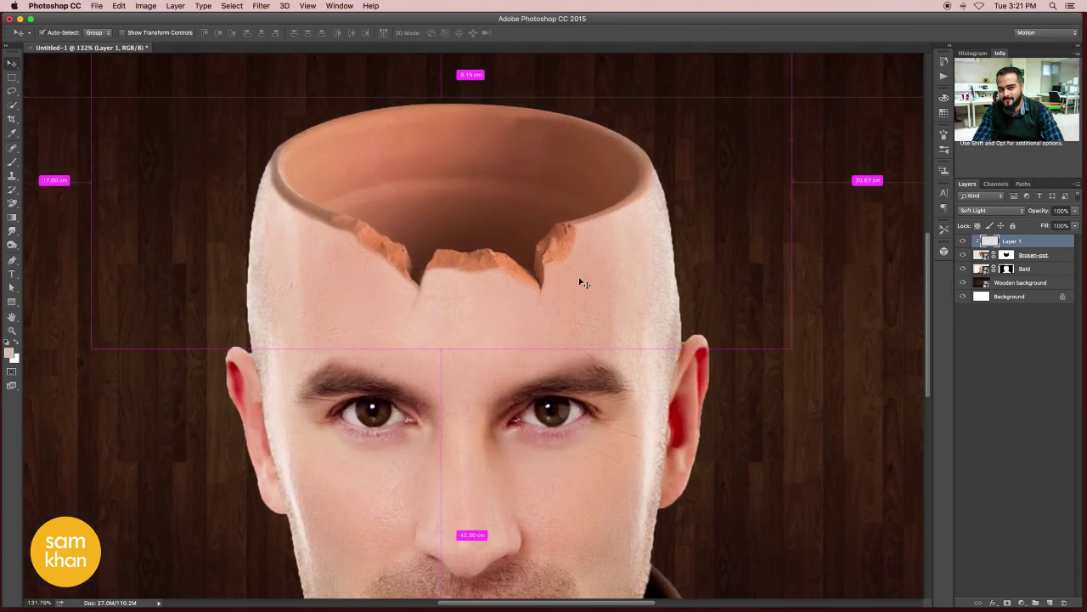
Select the layers from Layer 1 down to Wooden background.
click(147, 7)
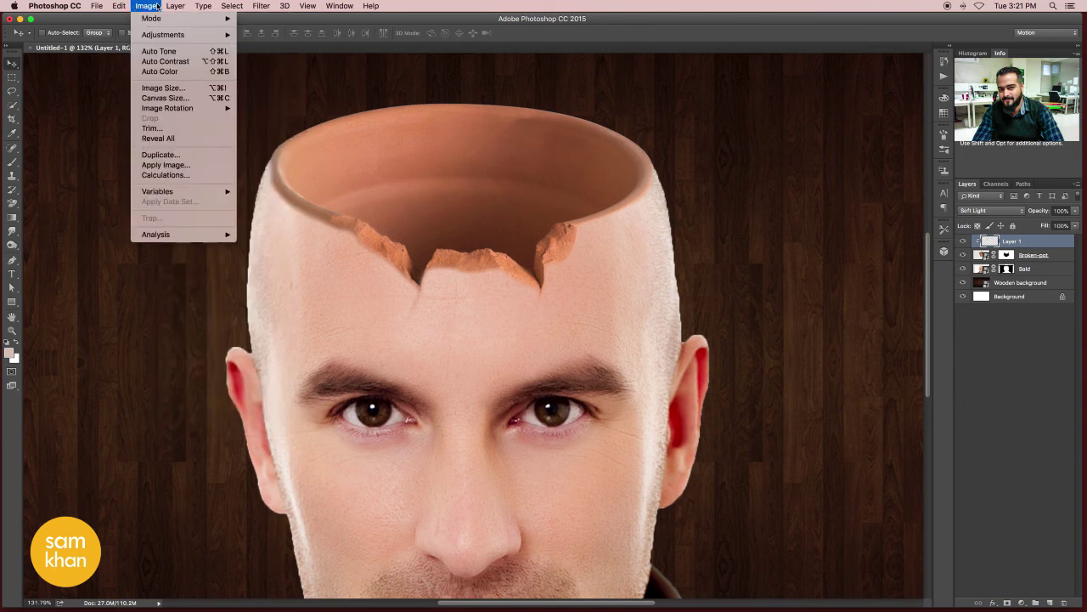
click(510, 159)
drag(651, 218, 637, 221)
scroll(637, 221, up, 3)
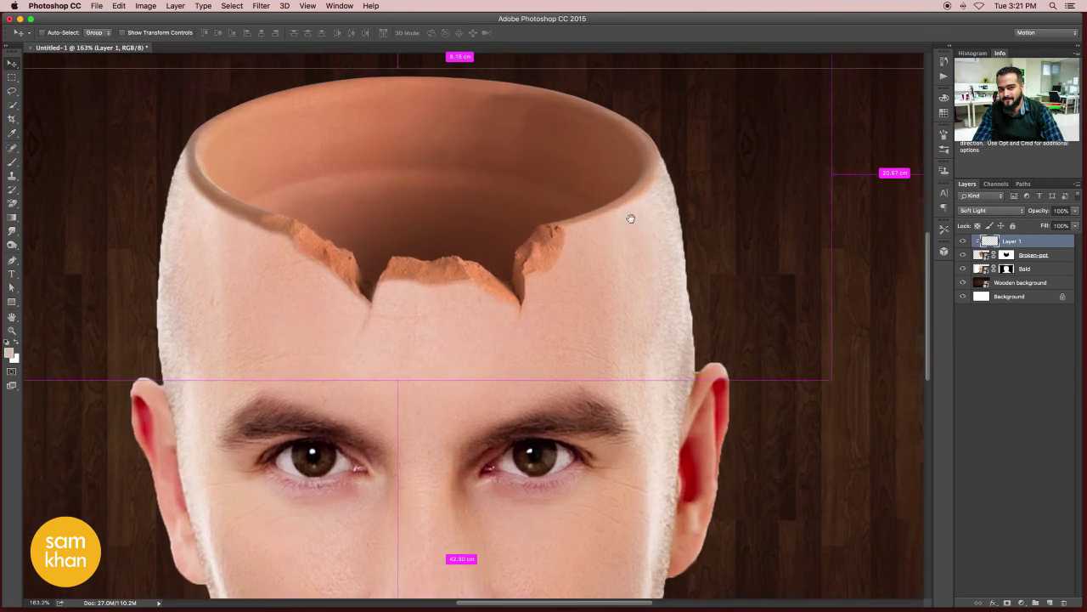
shift+click(1033, 285)
Group the selected layers, taking Wooden background back out of the group.
key(ctrl+g)
click(963, 241)
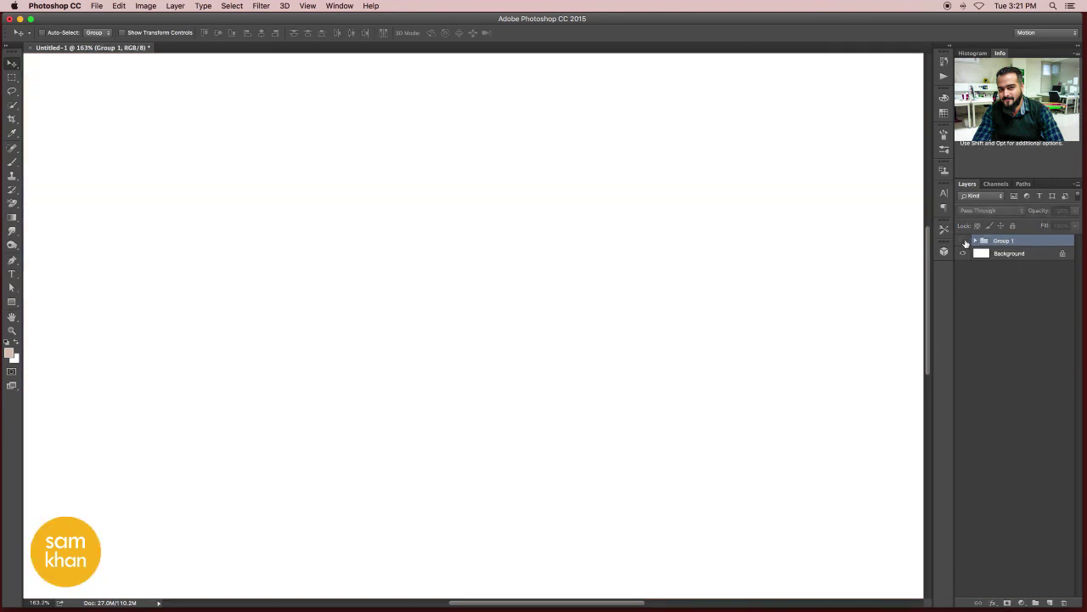
click(964, 241)
click(976, 241)
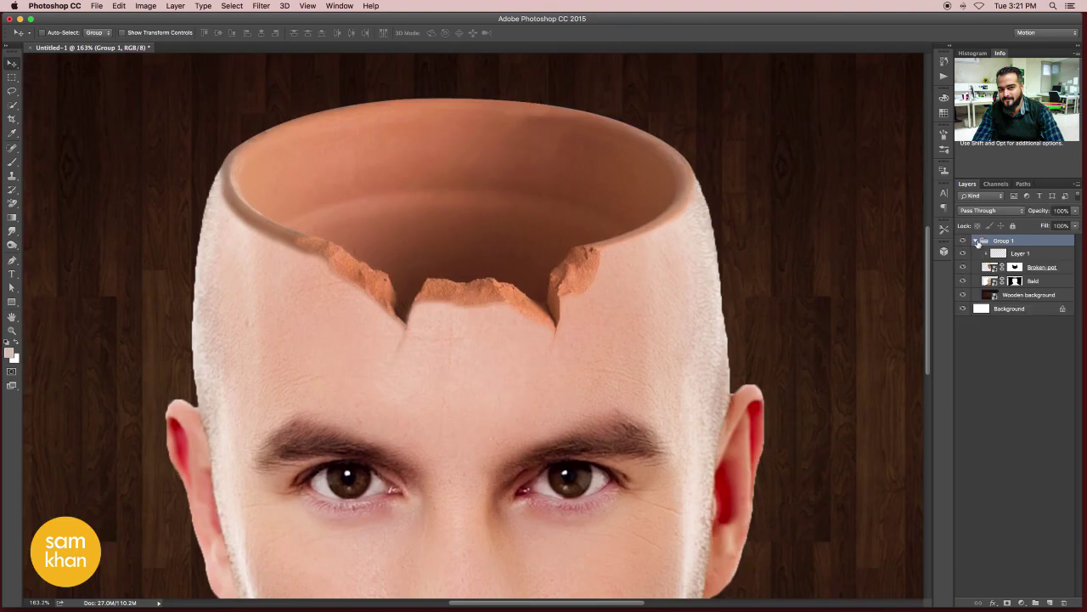
click(1035, 295)
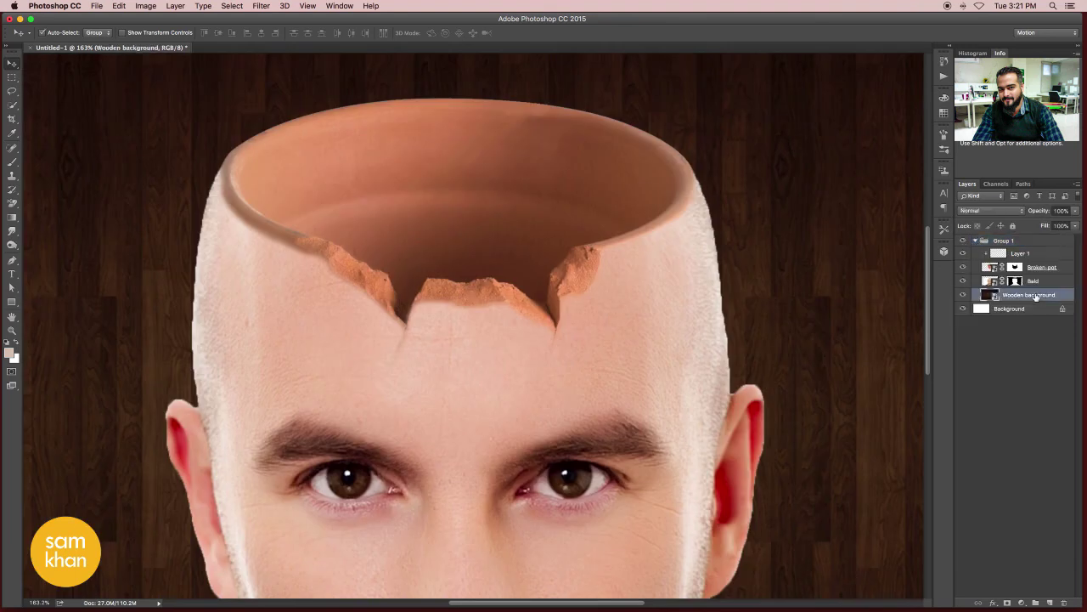
click(977, 242)
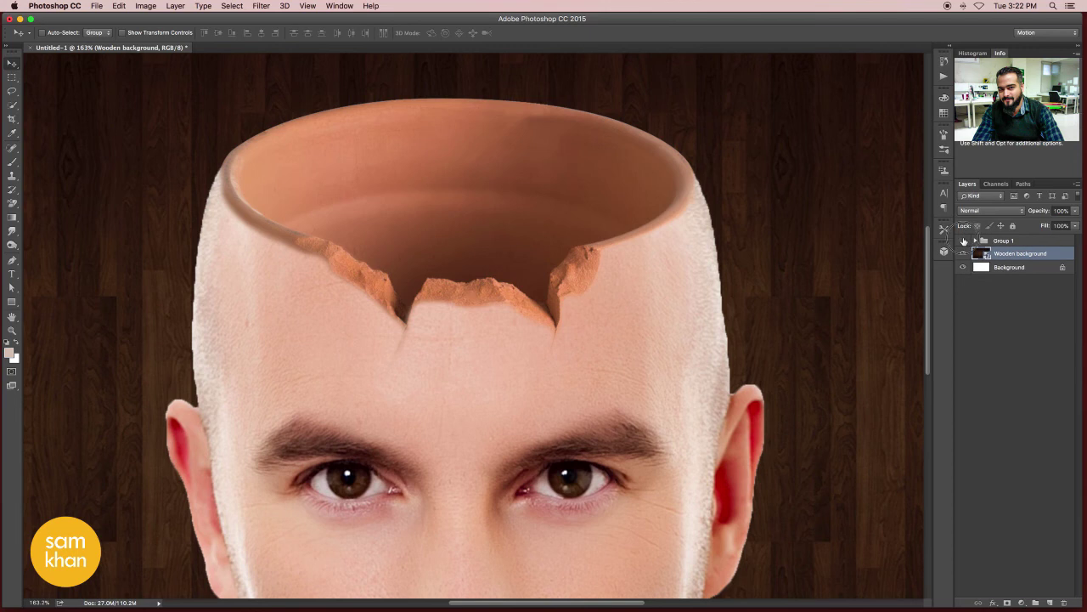
Rename the group to 'man'.
click(962, 240)
double_click(1005, 240)
text(man)
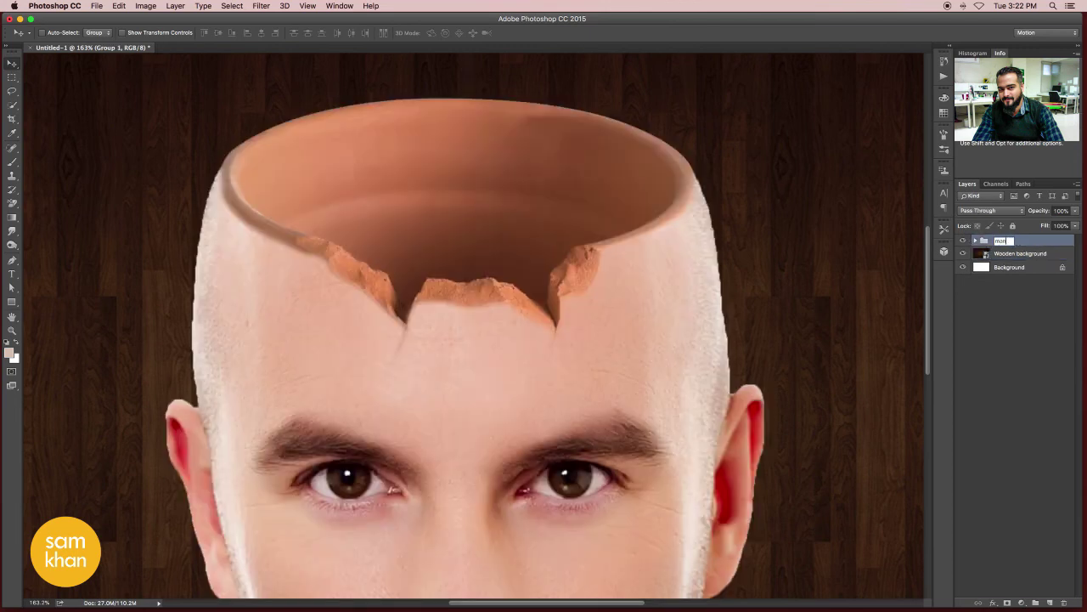
key(Return)
Duplicate the man group and merge the copy into a single man copy layer.
drag(1019, 241, 1050, 601)
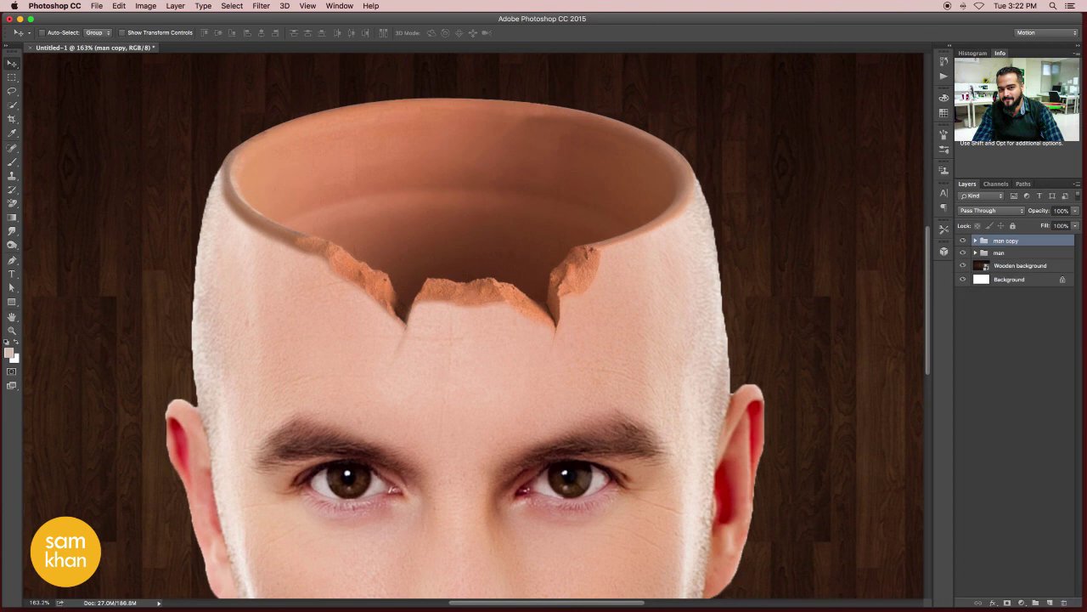
click(1078, 187)
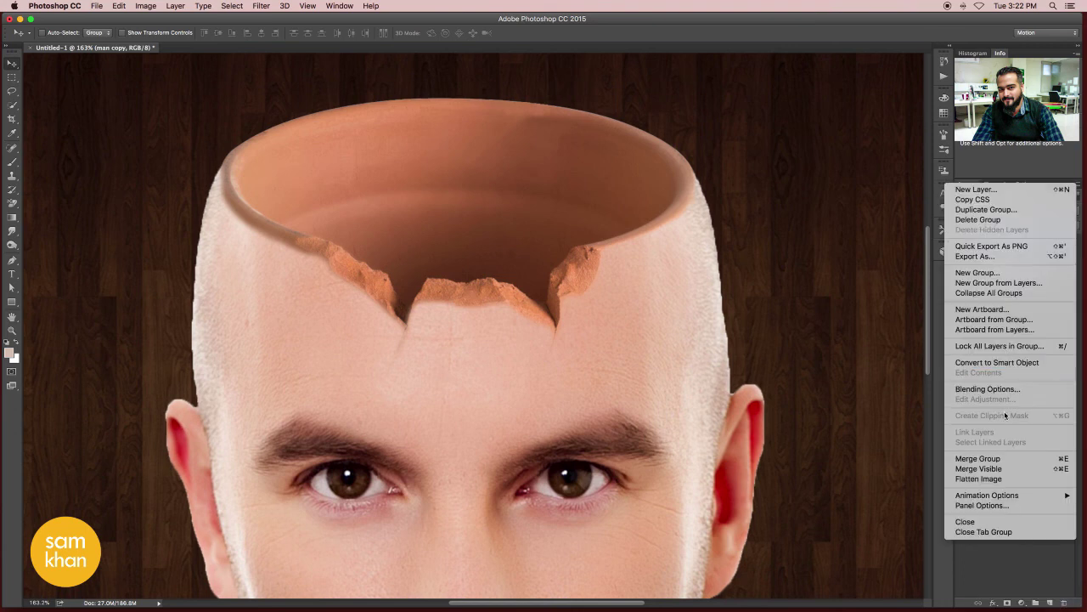
click(997, 459)
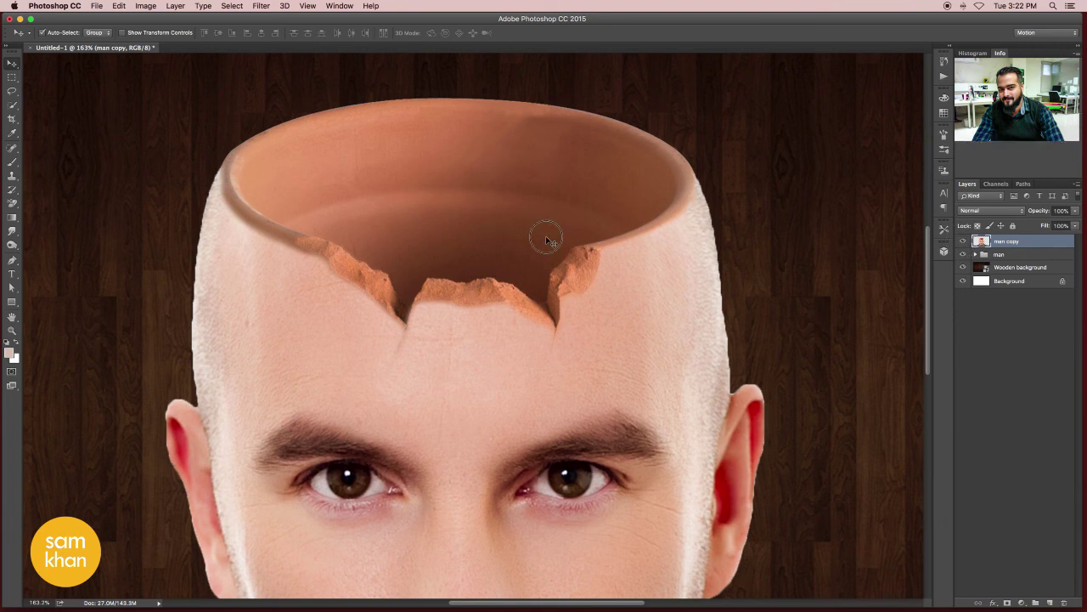
scroll(544, 236, down, 3)
scroll(534, 245, up, 1)
click(260, 6)
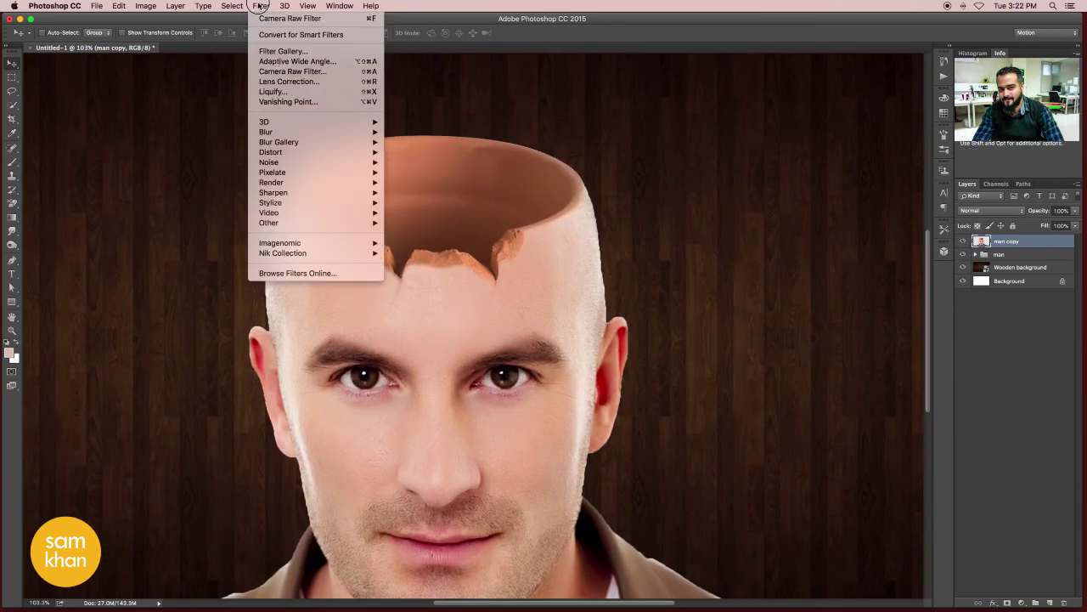
Grade man copy in Camera Raw: Exposure -0.15, Shadows +17, Whites +16, Clarity +10, more vibrance and blacks.
click(313, 73)
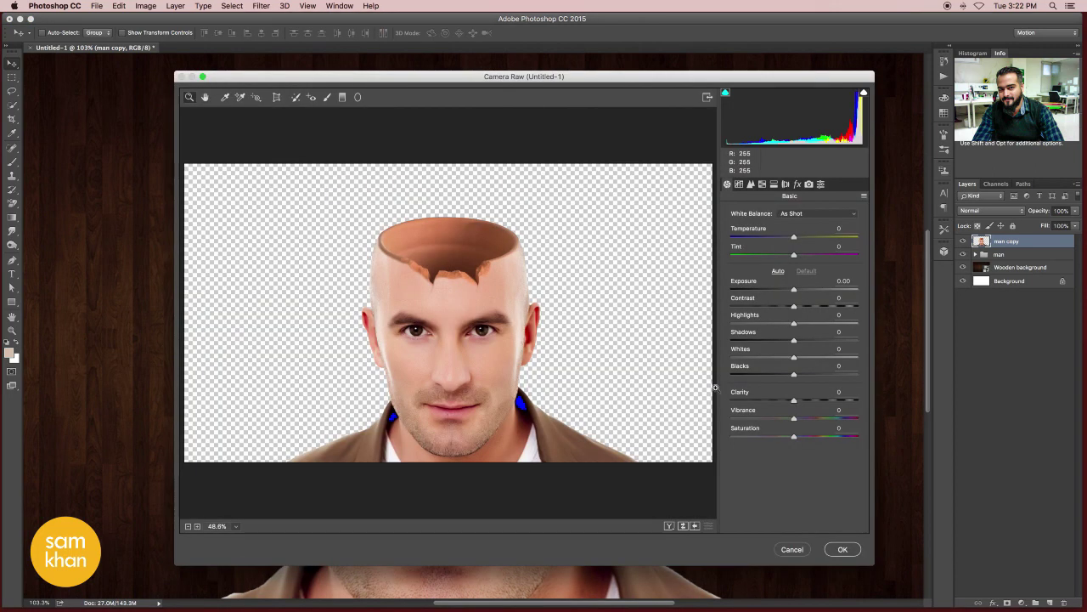
click(795, 400)
drag(795, 400, 799, 436)
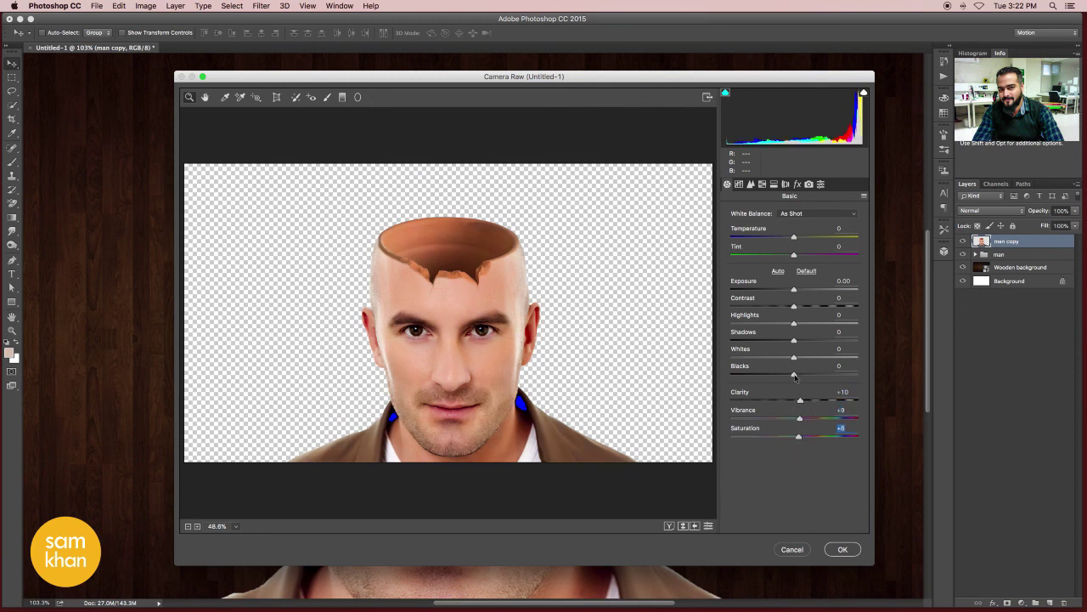
mouse_move(794, 375)
mouse_down()
mouse_move(806, 375)
mouse_move(807, 358)
mouse_move(792, 289)
mouse_up()
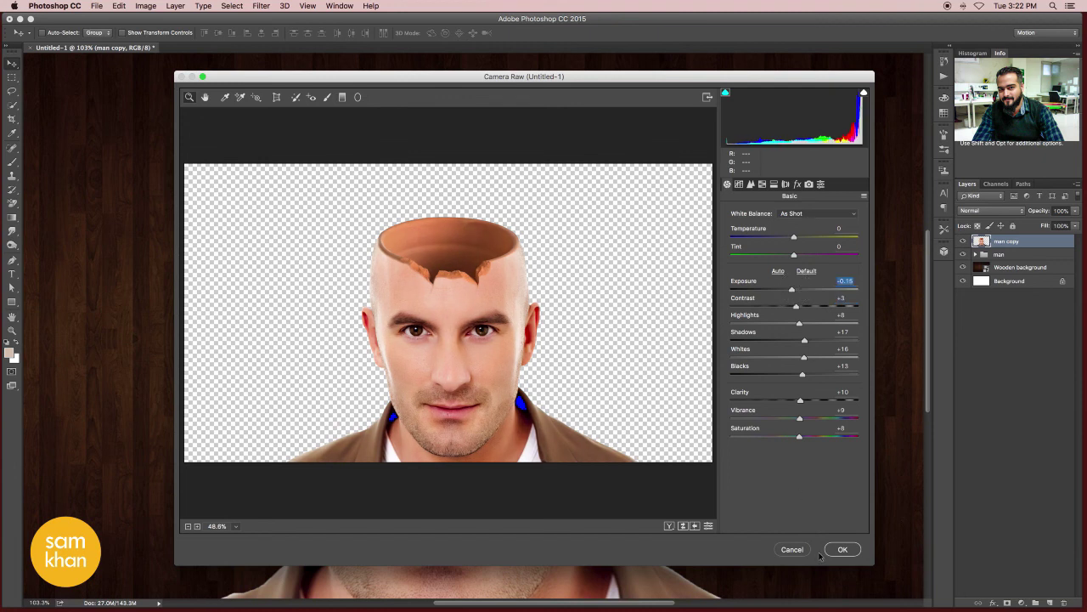
click(842, 550)
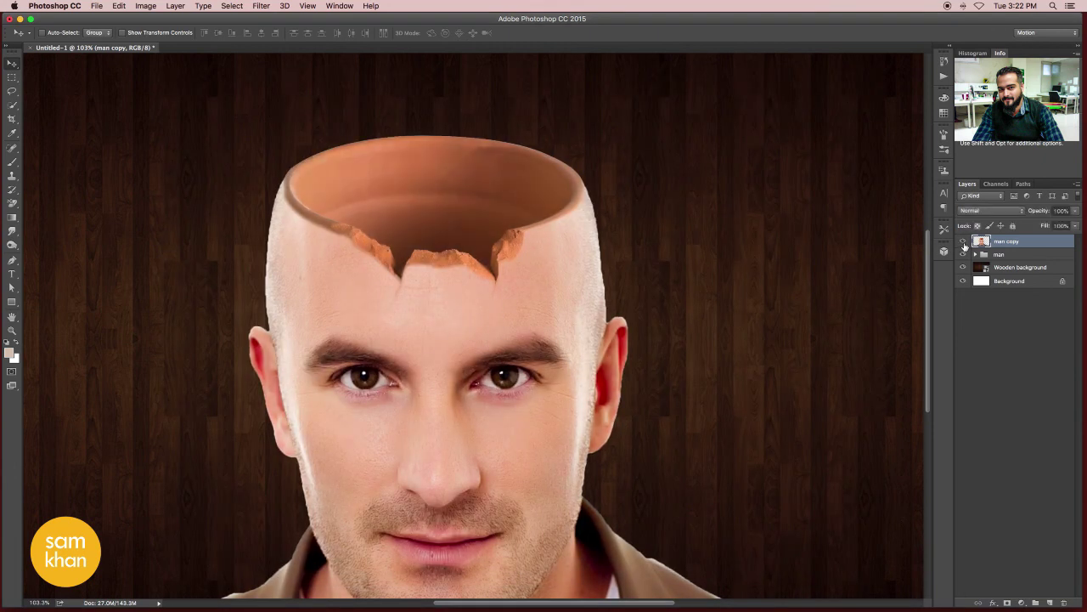
Fit the composite on screen, hide the panels, and display it full screen on black.
alt+scroll(438, 242, up, 2)
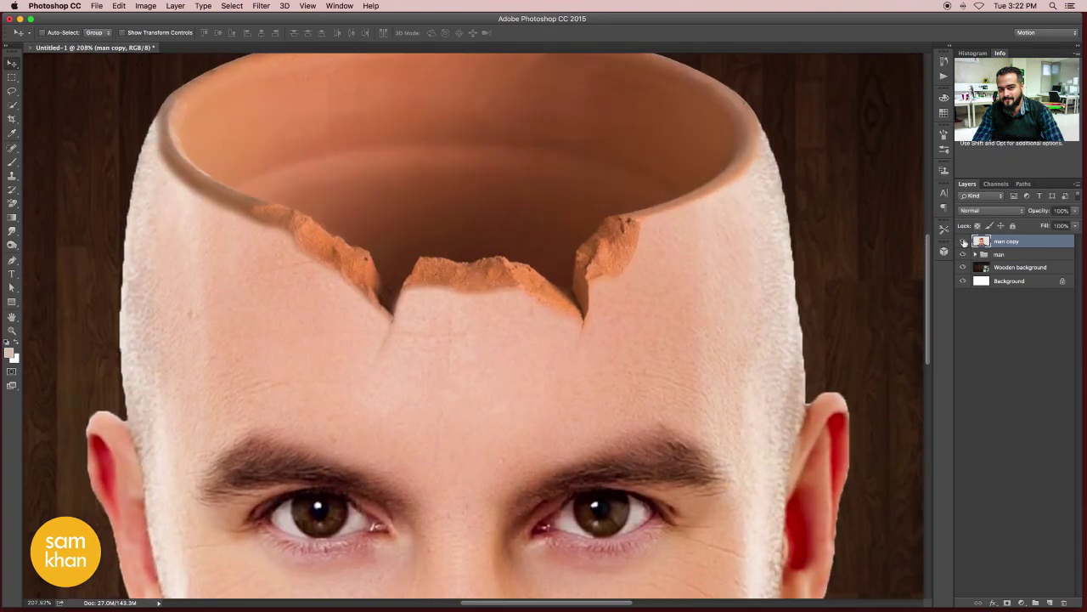
key(super+0)
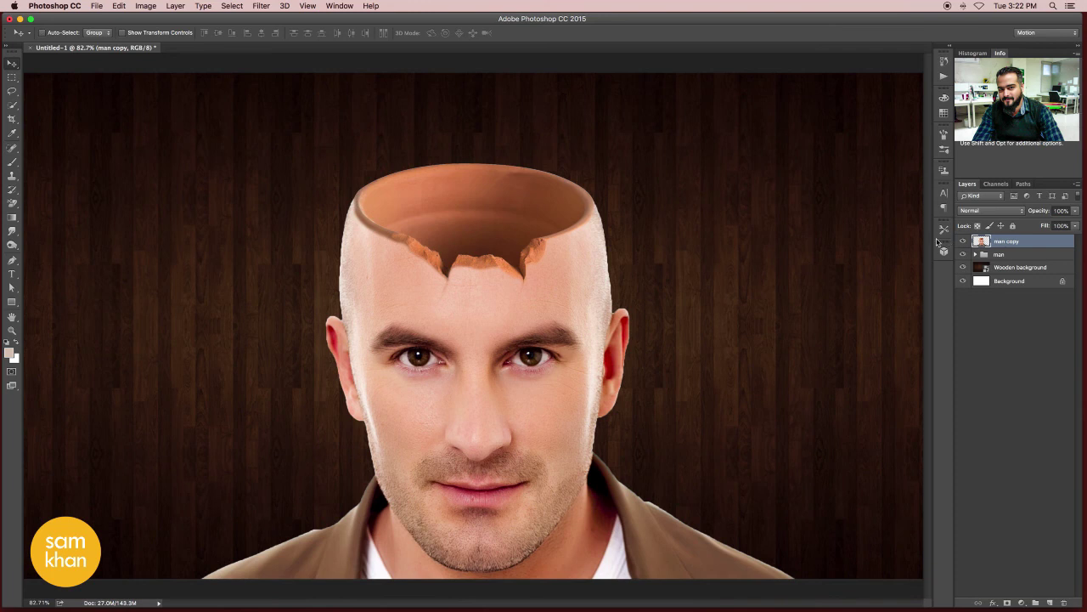
alt+scroll(789, 294, down, 1)
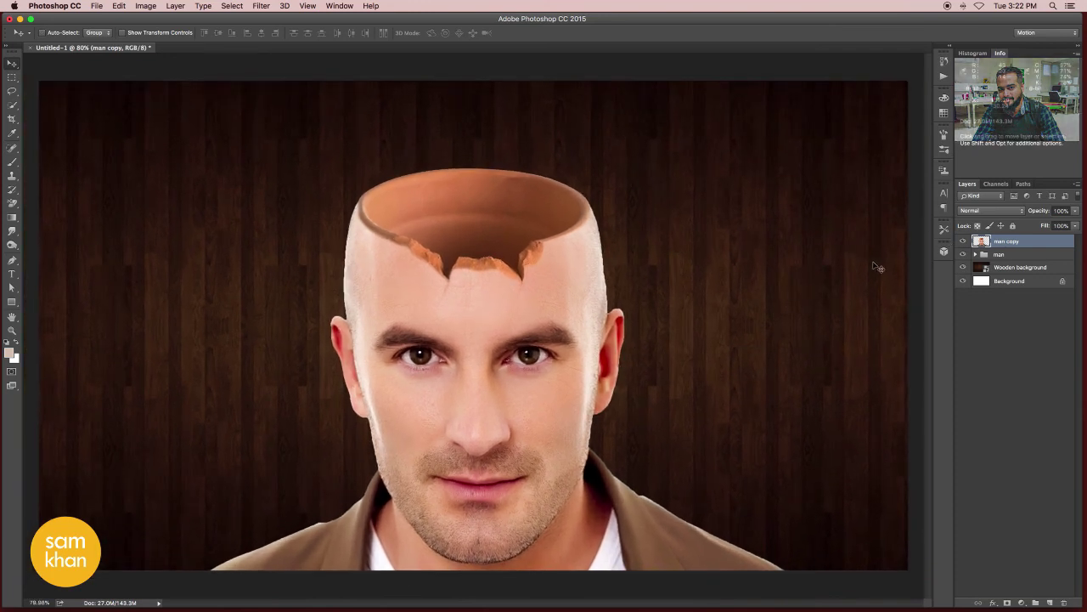
key(Tab)
key(f)
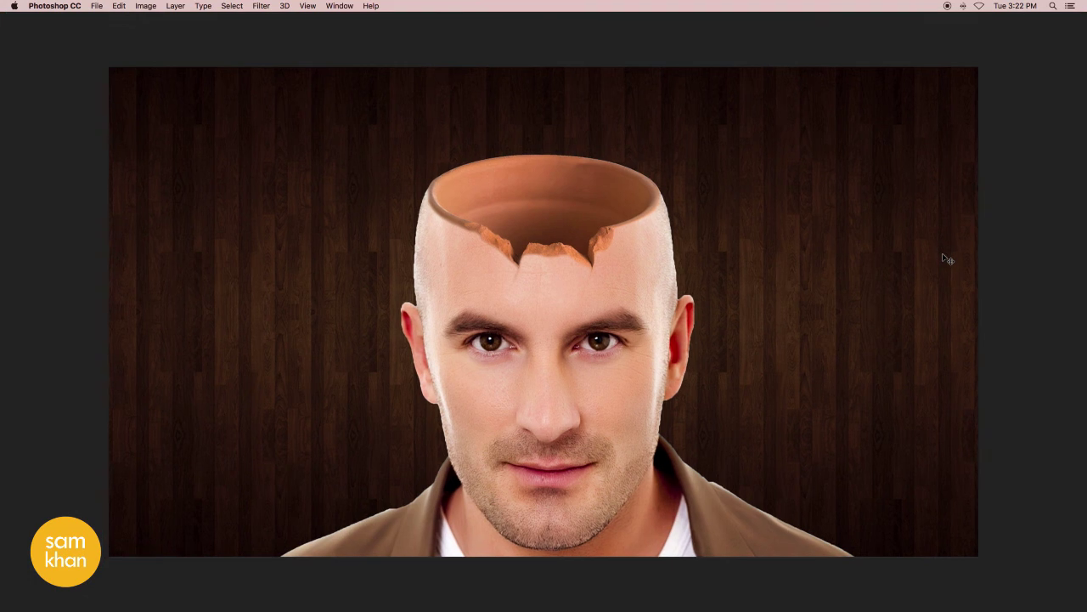
key(f)
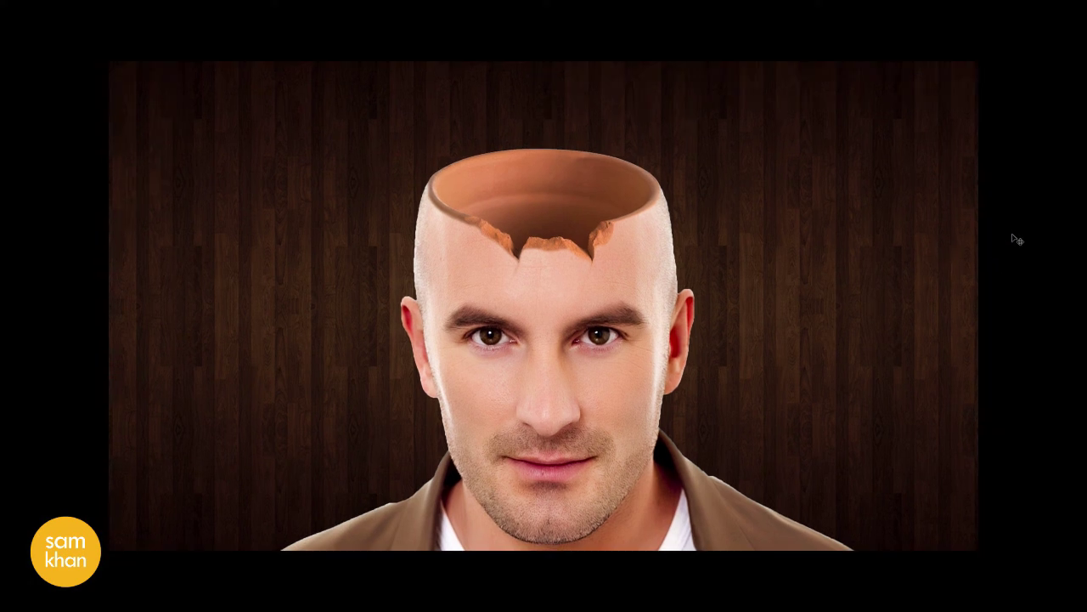